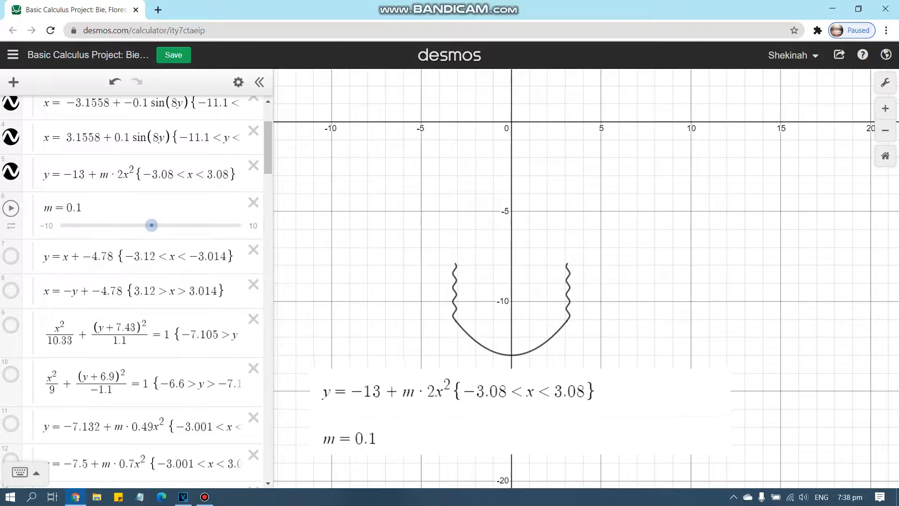
Step: Show expressions 7 to 10, the short lines and conic arcs that extend both sides of the bulb's socket
scroll(140, 281, down, 1)
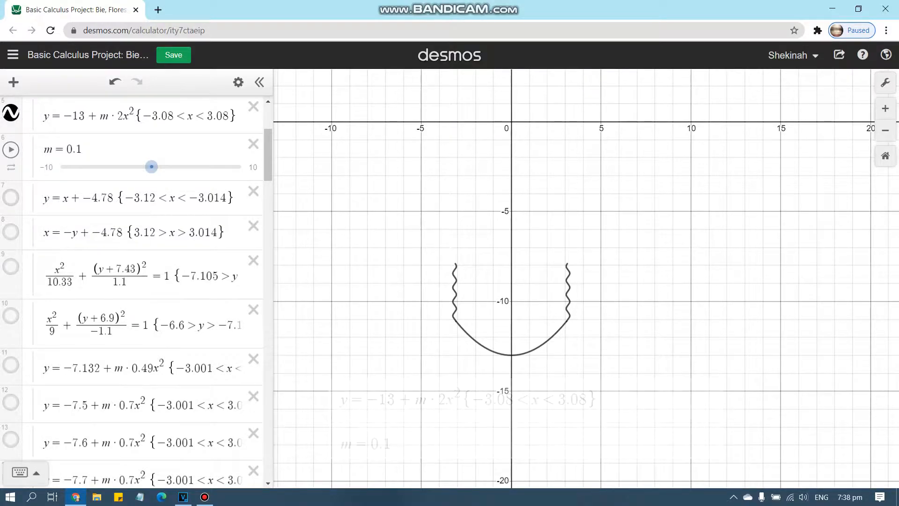
click(10, 232)
scroll(427, 240, up, 3)
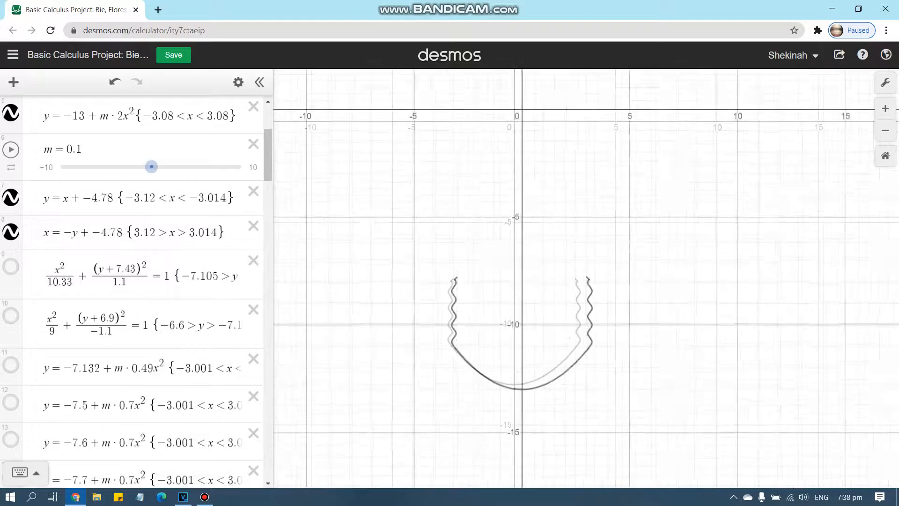
drag(427, 241, 385, 237)
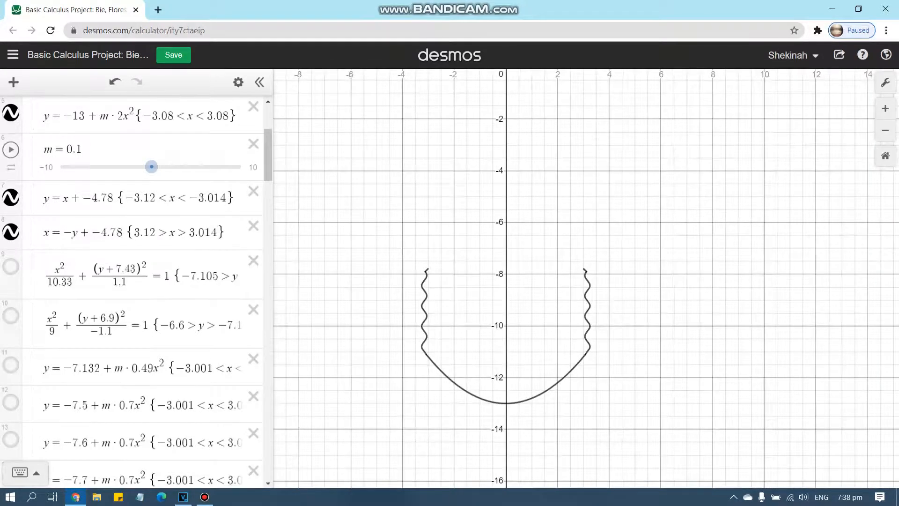
click(11, 315)
click(11, 267)
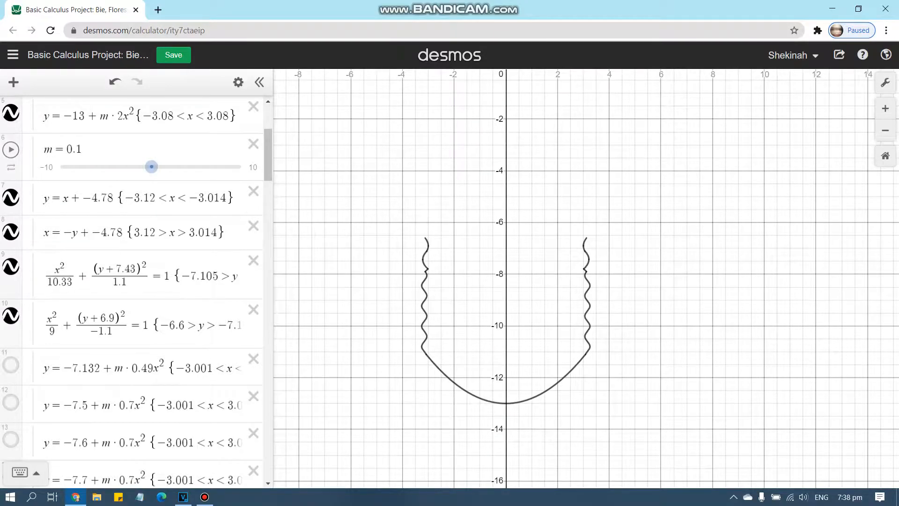
Step: Show expressions 11 to 15, the curved bands near the socket's upper end and the rim ellipse
scroll(398, 301, down, 4)
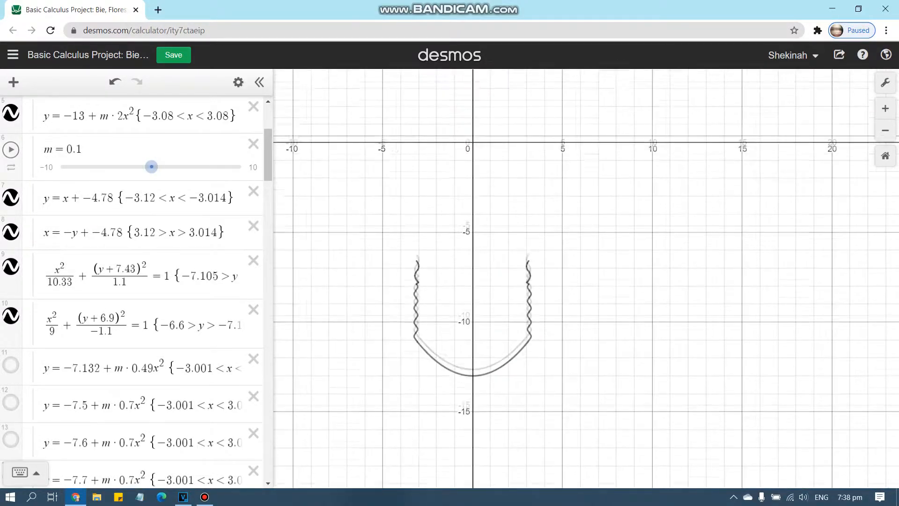
drag(398, 301, 418, 328)
scroll(131, 281, down, 4)
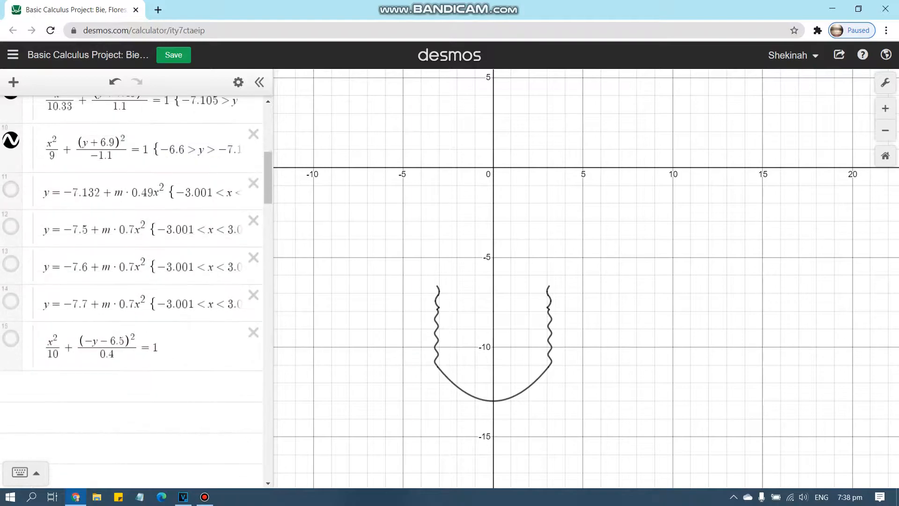
click(11, 190)
click(11, 226)
click(10, 264)
click(11, 301)
click(11, 338)
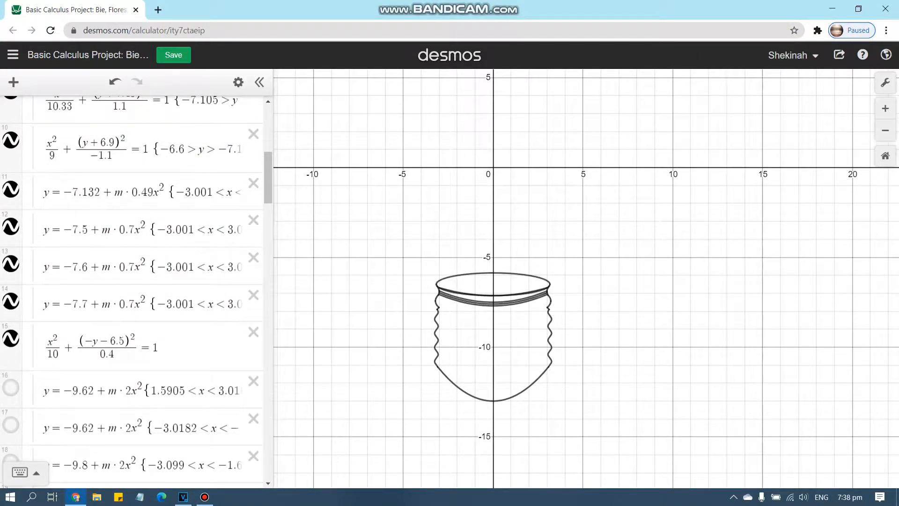
Step: Show expressions 16 to 20, the upper thread curves based on y = −9.62, −9.8 and −10 on both sides of the socket
scroll(135, 285, down, 4)
click(10, 211)
click(11, 248)
click(11, 285)
click(11, 324)
click(11, 360)
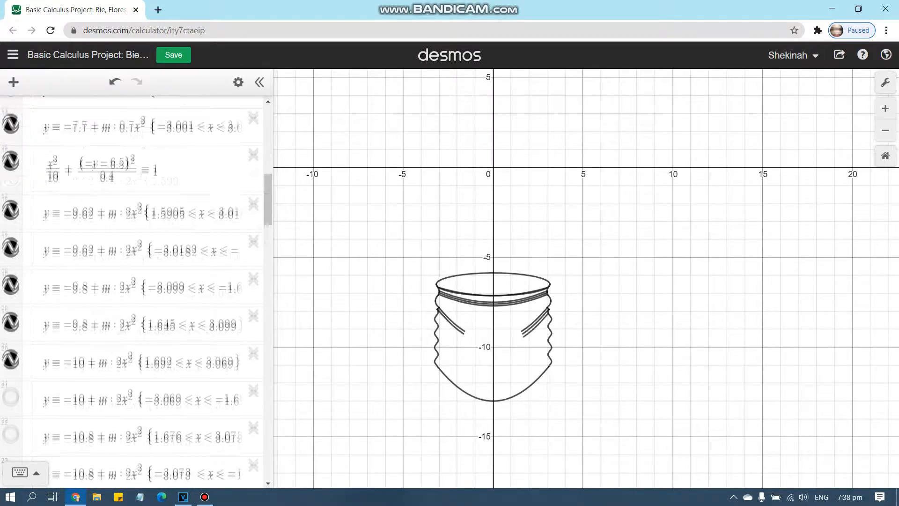
Step: Show expressions 21 to 25, the remaining thread curves down to the ones based on y = −11.56 and −12.29
scroll(136, 286, down, 5)
click(11, 163)
click(11, 201)
click(11, 239)
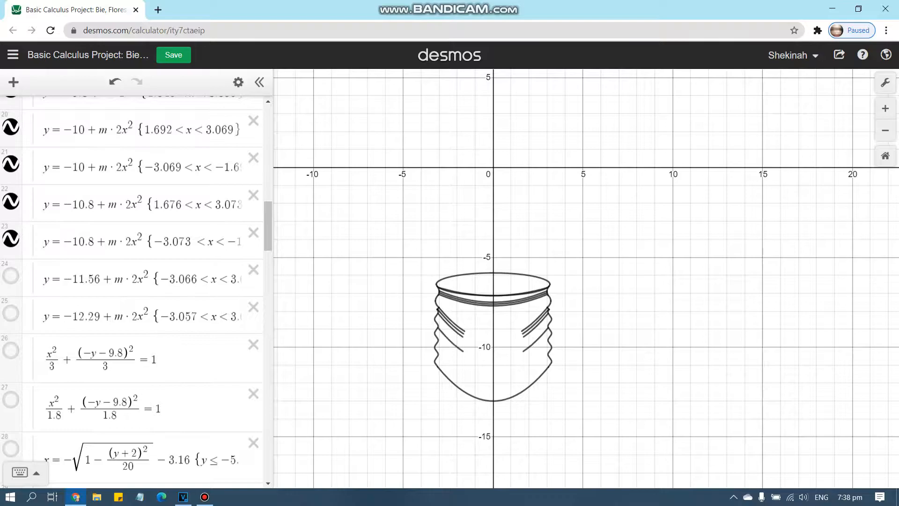
click(11, 276)
click(11, 312)
Step: Show expressions 26 and 27, the two concentric circles in the middle of the socket
click(10, 362)
click(10, 400)
scroll(136, 286, down, 4)
click(11, 176)
Step: Show expressions 28 to 31, which outline the bulb's glass from its neck to the dome
click(10, 274)
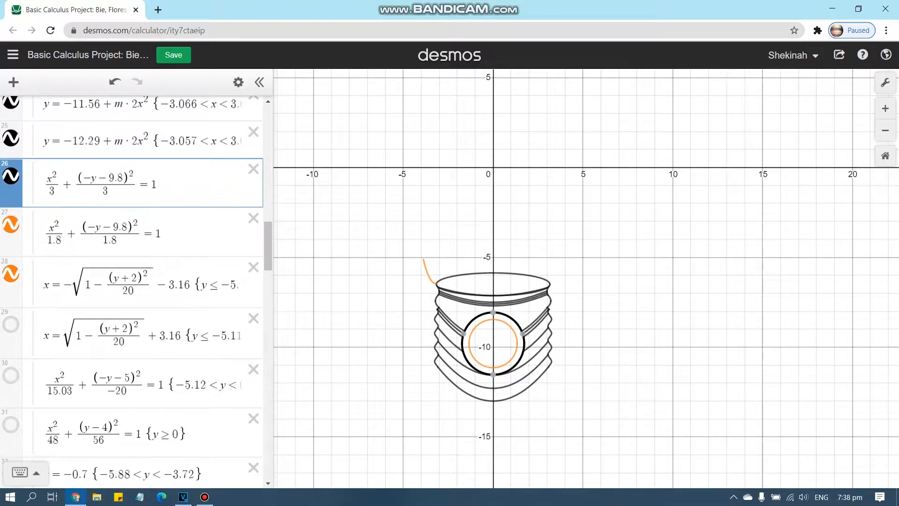
scroll(136, 288, down, 1)
click(10, 265)
click(11, 316)
scroll(413, 292, down, 3)
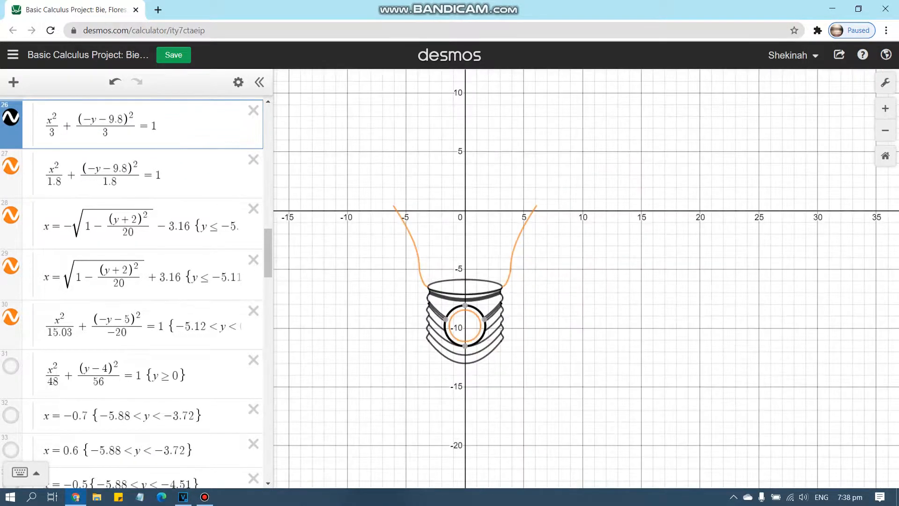
drag(362, 241, 394, 299)
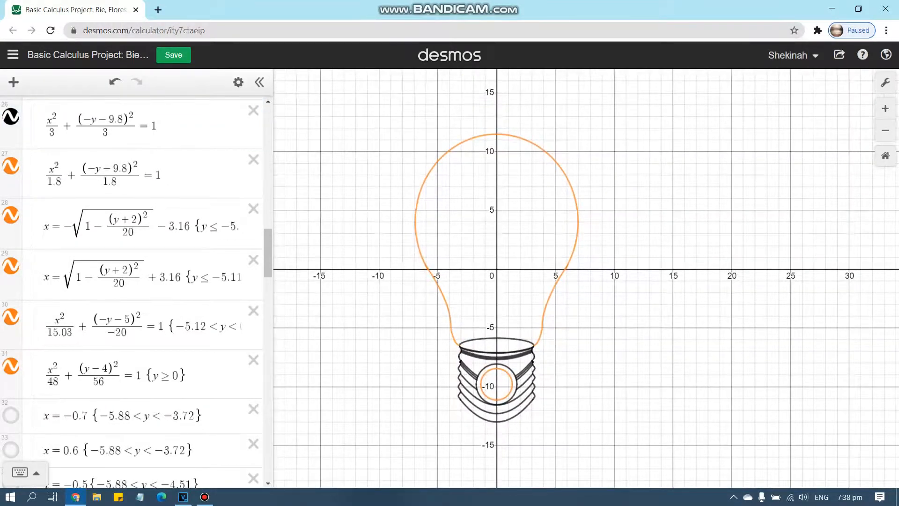
Step: Show expressions 32 to 40, the vertical line segments of the filament mount inside the bulb
scroll(131, 291, down, 6)
click(11, 122)
click(11, 156)
click(11, 191)
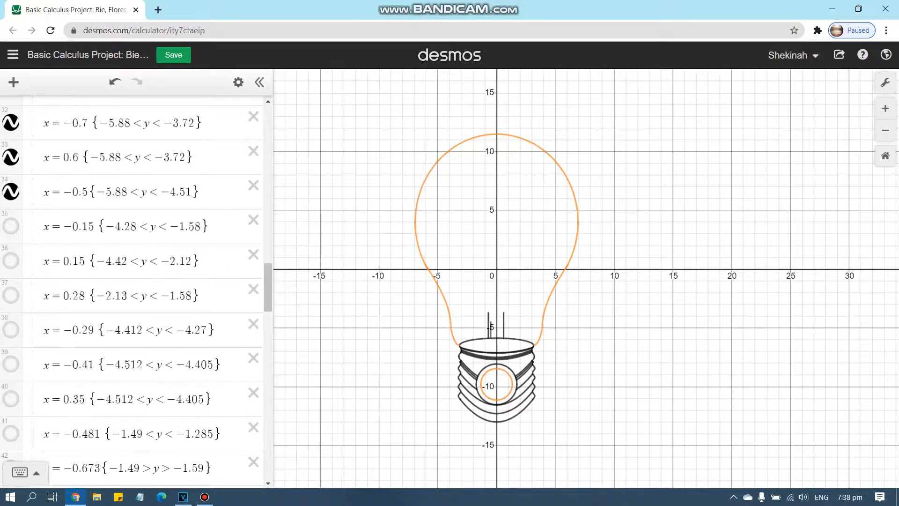
click(11, 226)
click(11, 260)
click(11, 295)
click(11, 329)
click(11, 364)
click(11, 398)
Step: Show filament mount expressions 41 to 47, starting with the segments x = −0.481 and x = −0.673
scroll(11, 398, down, 5)
click(11, 199)
click(11, 234)
click(11, 268)
click(11, 302)
click(10, 337)
click(11, 372)
click(11, 406)
Step: Show the next filament mount lines, expressions 48 to 51
scroll(10, 406, down, 4)
click(11, 265)
click(11, 300)
click(10, 333)
click(11, 368)
Step: Show filament mount expressions 52 to 56, ending with the horizontal segments at y = −1.59
scroll(11, 368, down, 4)
click(11, 227)
click(11, 262)
click(10, 297)
click(11, 331)
click(11, 366)
Step: Show expressions 57 to 63, the last horizontal filament mount segments and the two lowest socket curves
scroll(11, 365, down, 5)
click(11, 167)
click(11, 200)
click(11, 235)
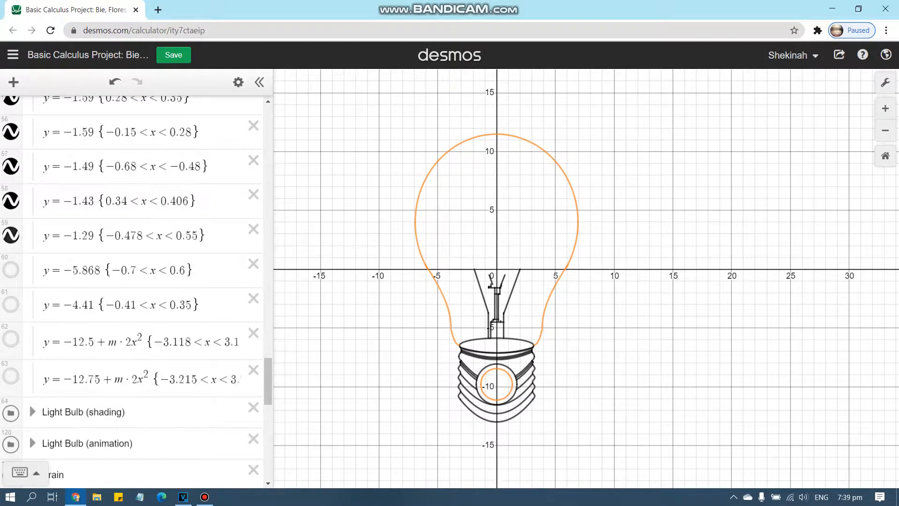
click(11, 270)
click(11, 305)
click(11, 339)
click(11, 375)
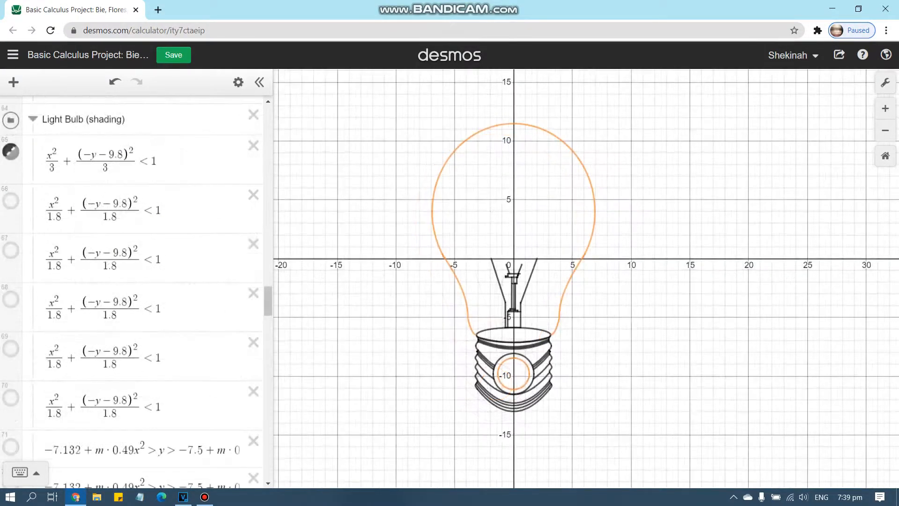
Step: Show shading expressions 65 to 70, which fill the socket's outer ring and its orange inner circle
click(11, 151)
click(11, 200)
click(11, 250)
click(11, 299)
scroll(10, 298, down, 3)
click(11, 231)
click(10, 280)
Step: Show shading expressions 71 to 74, which fill the dark band below the socket's rim
click(10, 330)
click(10, 367)
scroll(10, 366, down, 3)
click(11, 228)
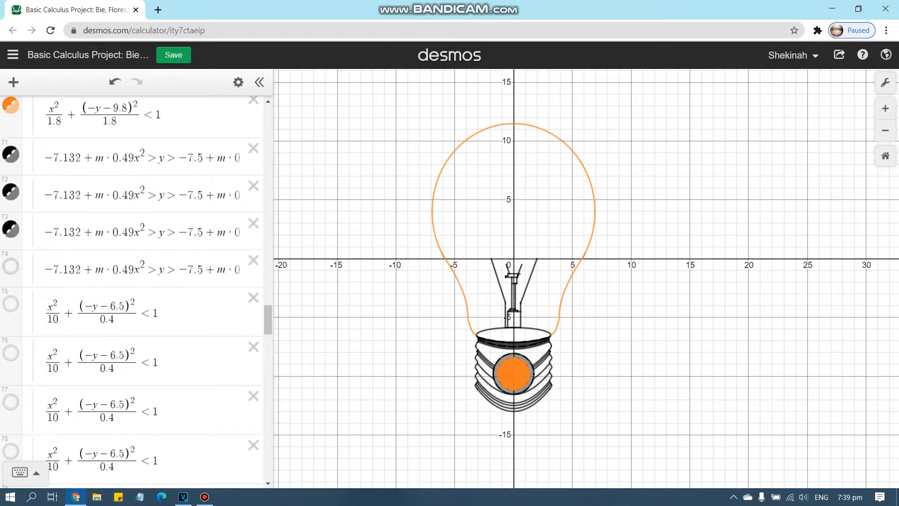
click(10, 266)
Step: Show shading expressions 75 to 78, which fill the socket's rim ellipse in black
click(11, 303)
scroll(11, 303, down, 3)
click(11, 236)
click(11, 284)
click(11, 333)
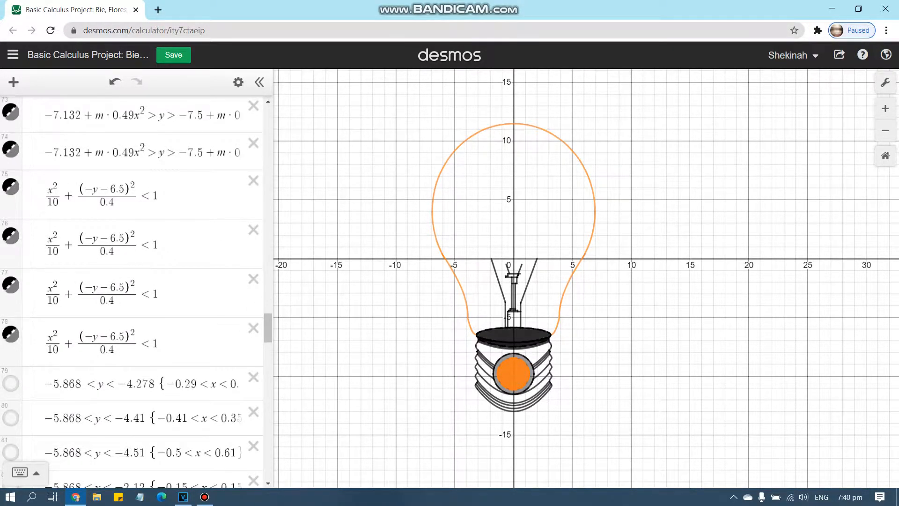
Step: Show shading expressions 79 to 86, which fill the filament mount's stem and upper crosspiece
scroll(10, 333, down, 5)
click(11, 149)
click(10, 183)
click(11, 218)
click(11, 252)
click(10, 287)
click(10, 322)
click(10, 356)
click(10, 391)
Step: Show shading expressions 87 to 92, the rest of the crosspiece fill and the red fill around the stem
scroll(11, 390, down, 6)
click(11, 132)
click(11, 167)
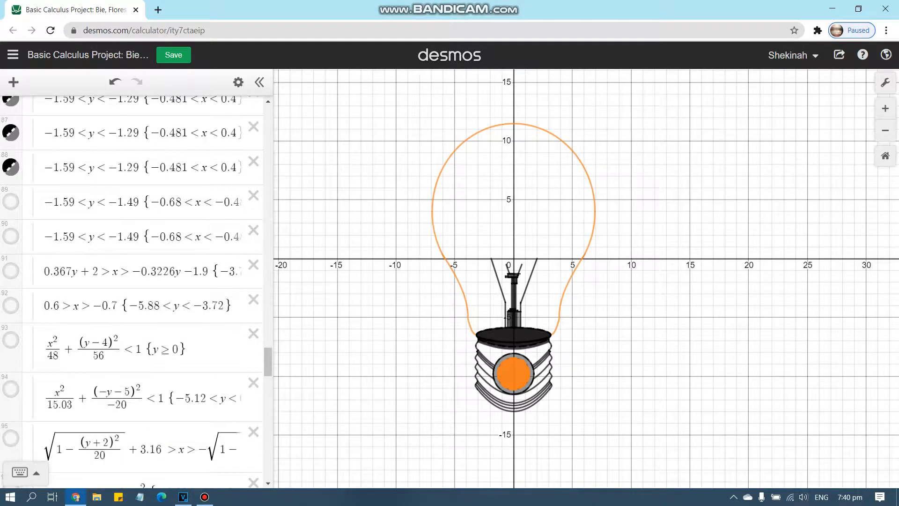
click(11, 202)
click(11, 236)
click(11, 271)
click(11, 305)
Step: Show shading expressions 93 to 95, which fill the bulb's glass in orange from dome to neck
scroll(10, 305, down, 4)
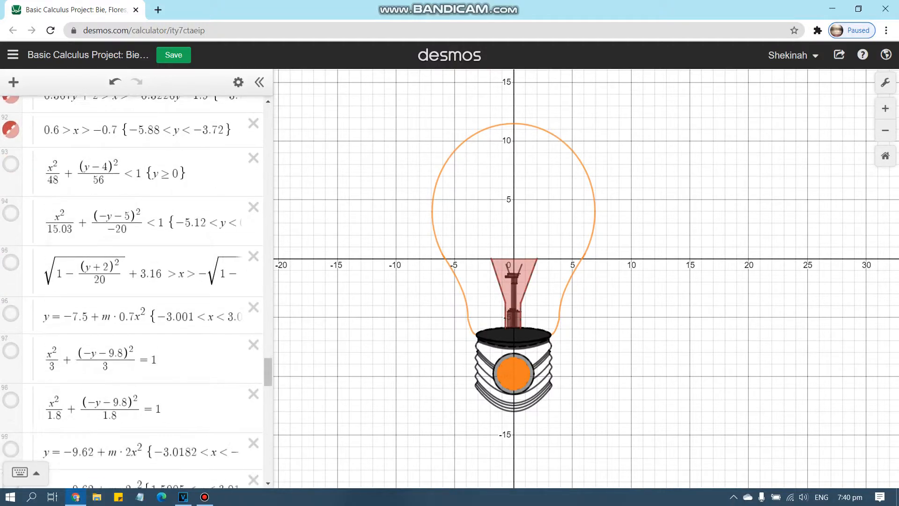
click(11, 163)
click(11, 213)
click(11, 263)
Step: Show expressions 96 to 98, the band curve over the shading and the two circle outlines in the socket
click(11, 313)
scroll(11, 313, down, 4)
click(11, 175)
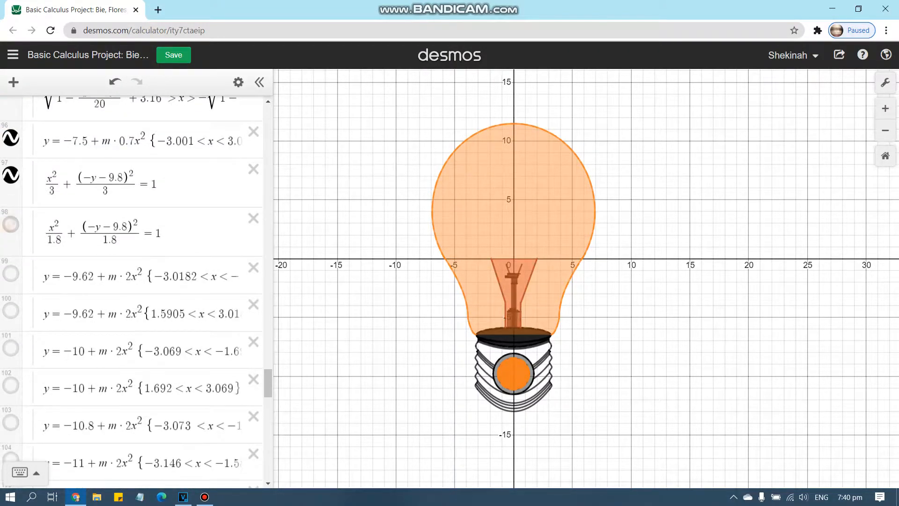
click(11, 224)
Step: Show expressions 99 to 102, the socket thread curves based on y = −9.62 and y = −10
click(11, 273)
click(11, 310)
click(10, 347)
click(11, 385)
Step: Show socket thread expressions 103 to 106, starting with the curves based on y = −10.8 and y = −11
scroll(10, 385, down, 4)
click(10, 246)
click(11, 284)
click(11, 322)
click(11, 358)
Step: Show the next socket shading expressions, 107 to 109
scroll(10, 359, down, 3)
click(11, 280)
click(11, 316)
click(11, 353)
Step: Show expressions 110 to 115, the lower socket shading and the curves based on y = −11.56 and −12.29
scroll(11, 354, down, 5)
click(11, 156)
click(11, 193)
click(10, 231)
click(10, 267)
click(11, 305)
click(10, 343)
Step: Show expressions 116 to 119, the concentric circle outlines inside the socket's orange disc
scroll(11, 342, down, 4)
click(11, 205)
click(11, 253)
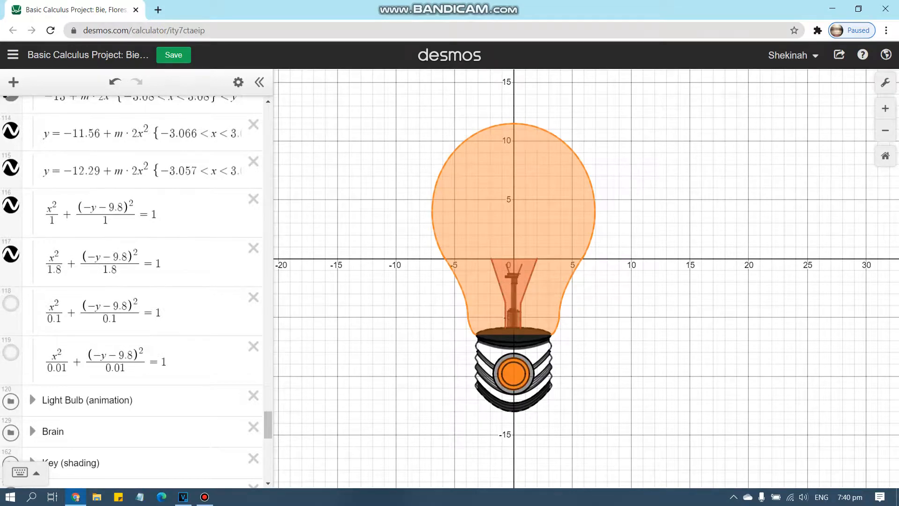
click(11, 302)
click(10, 352)
scroll(10, 352, up, 20)
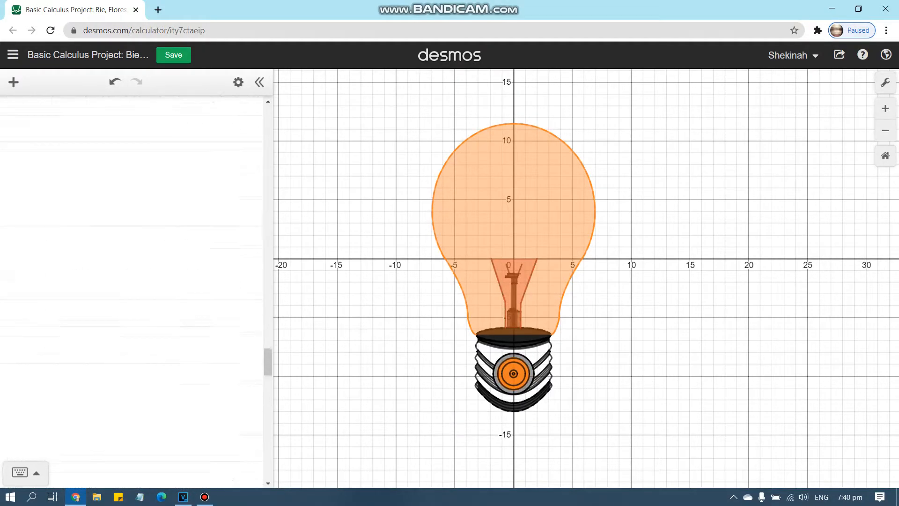
scroll(131, 290, up, 15)
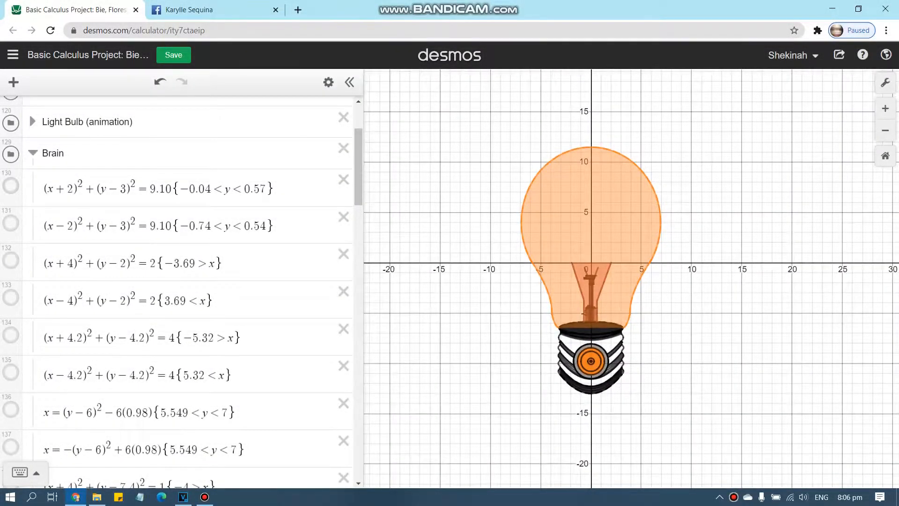
Step: Show expressions 130 to 134 of the Brain folder, the brain's lower arcs, lower side lobes and one middle side arc
click(11, 186)
click(11, 186)
click(11, 186)
click(11, 222)
click(11, 298)
scroll(11, 298, down, 1)
click(11, 276)
Step: Show Brain expressions 135 to 138, the second middle side arc, the two small side parabolas and one upper lobe
scroll(10, 276, down, 1)
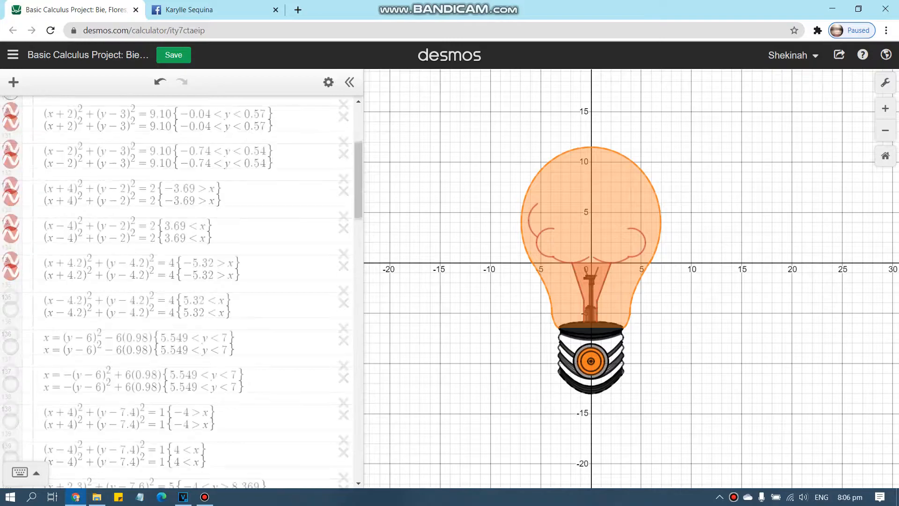
click(11, 254)
click(11, 292)
click(11, 329)
click(10, 366)
Step: Show Brain expressions 139 to 142, which complete the brain's upper lobes and its top centre arc
scroll(11, 366, down, 3)
click(10, 287)
click(11, 324)
scroll(11, 324, down, 3)
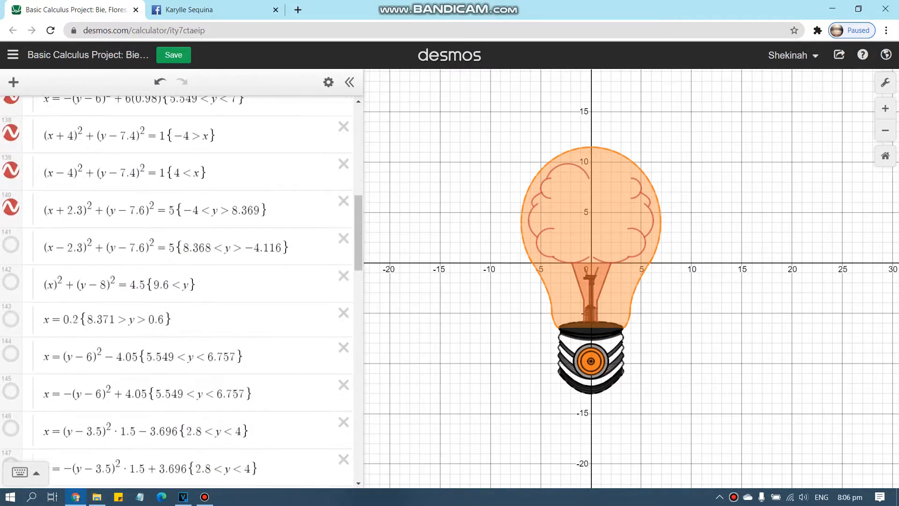
click(10, 244)
click(10, 282)
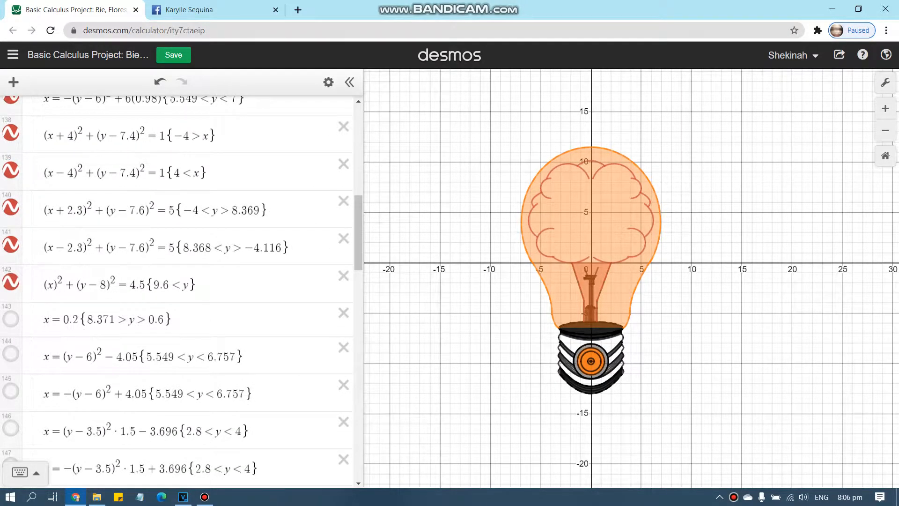
Step: Show Brain expressions 143 to 148, the right-hand centre line, the side lobe folds and the first lower centre fold
click(11, 319)
click(11, 354)
click(11, 391)
scroll(11, 391, down, 2)
click(11, 311)
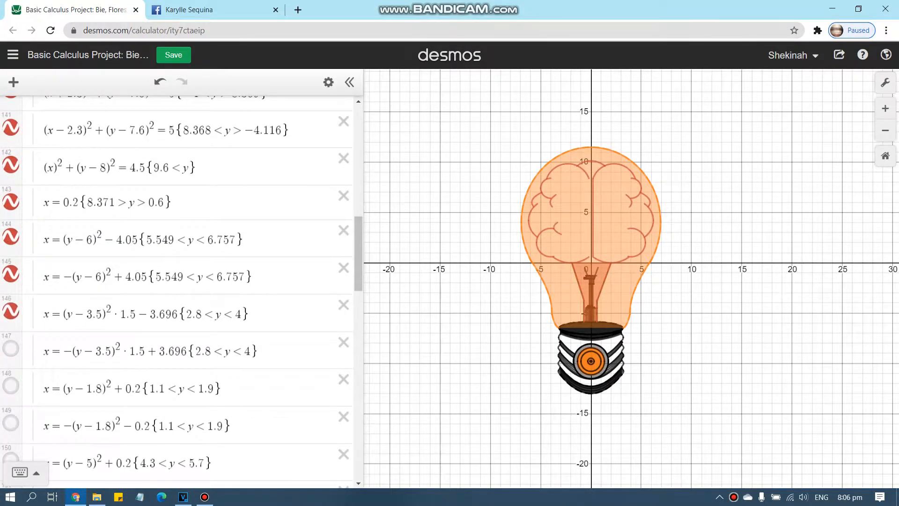
click(11, 348)
click(11, 385)
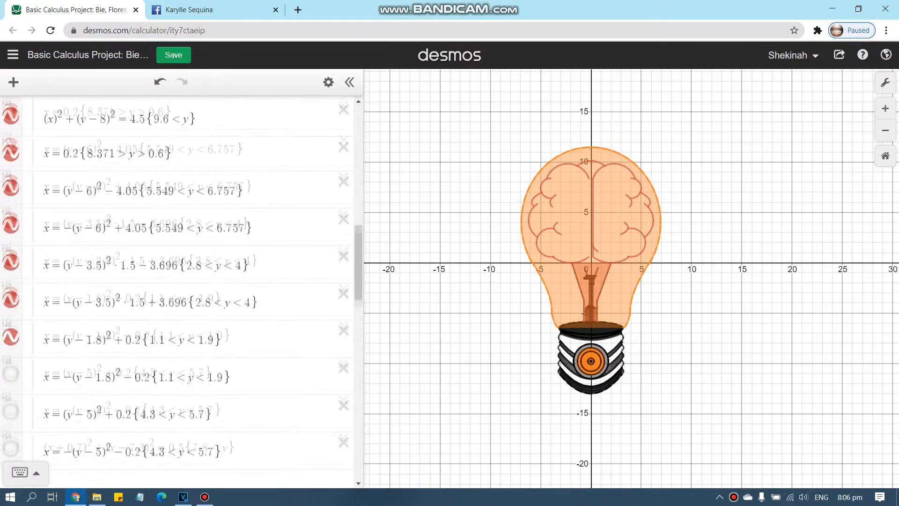
Step: Show Brain expressions 149 to 154, the remaining folds along the centre, two upper arcs and the left-hand centre line
scroll(11, 385, down, 2)
click(11, 306)
click(11, 343)
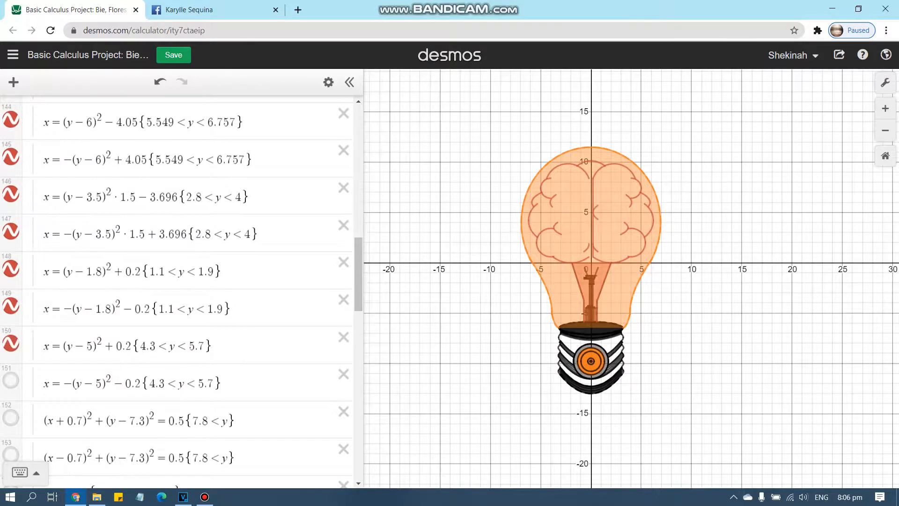
scroll(11, 343, down, 2)
click(11, 264)
click(10, 300)
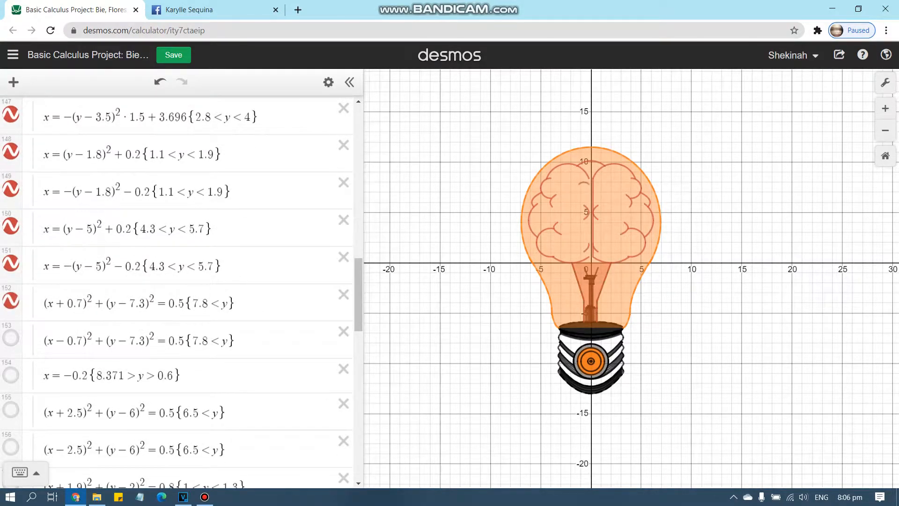
click(11, 338)
click(11, 374)
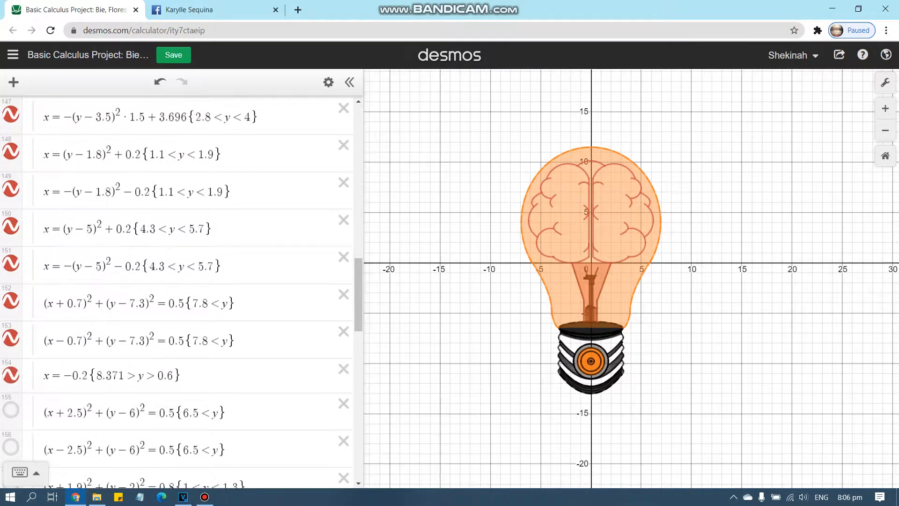
Step: Show Brain expressions 155 to 158, the pair of inner upper arcs and the pair of inner lower arcs
scroll(181, 288, down, 4)
click(10, 234)
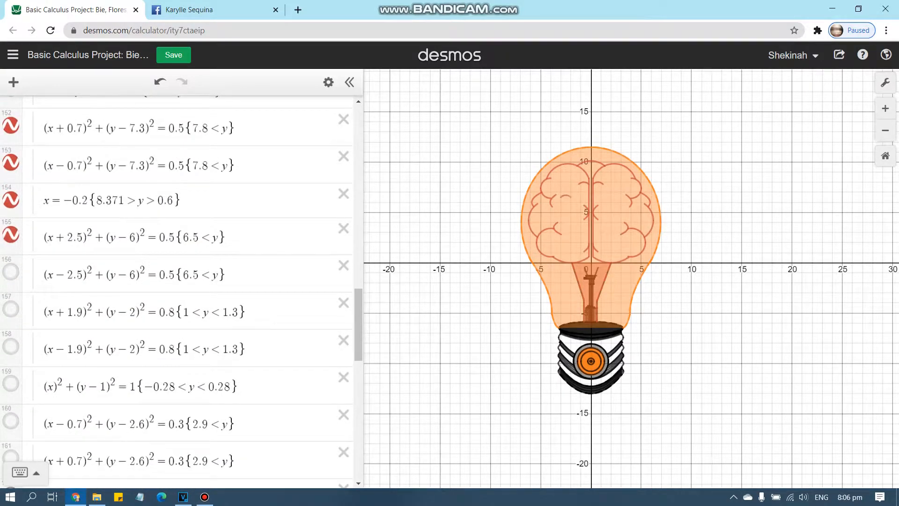
click(10, 271)
click(11, 309)
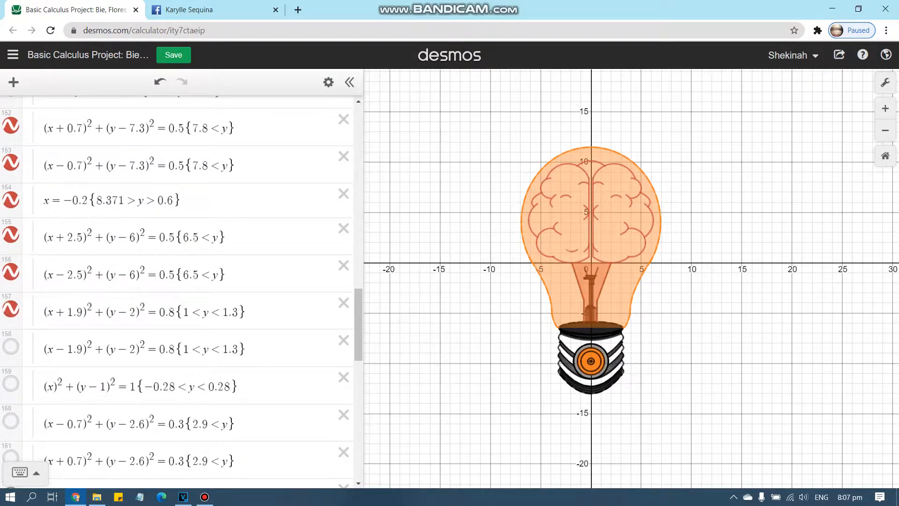
click(10, 346)
Step: Show Brain expressions 159 to 161, the bottom centre arc and the two small arcs beside the centre line
scroll(11, 304, down, 3)
click(11, 266)
click(11, 304)
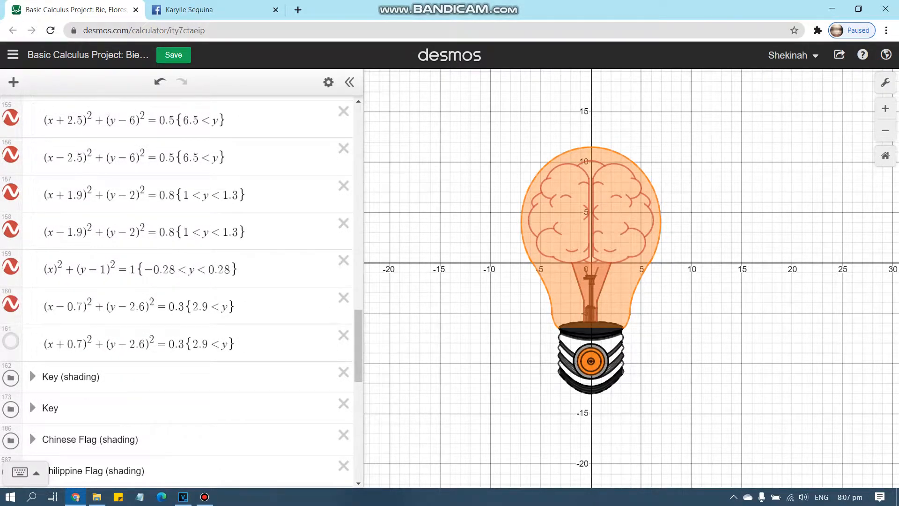
click(10, 341)
Step: Examine the finished brain inside the light bulb up close, together with its expressions
drag(609, 262, 596, 279)
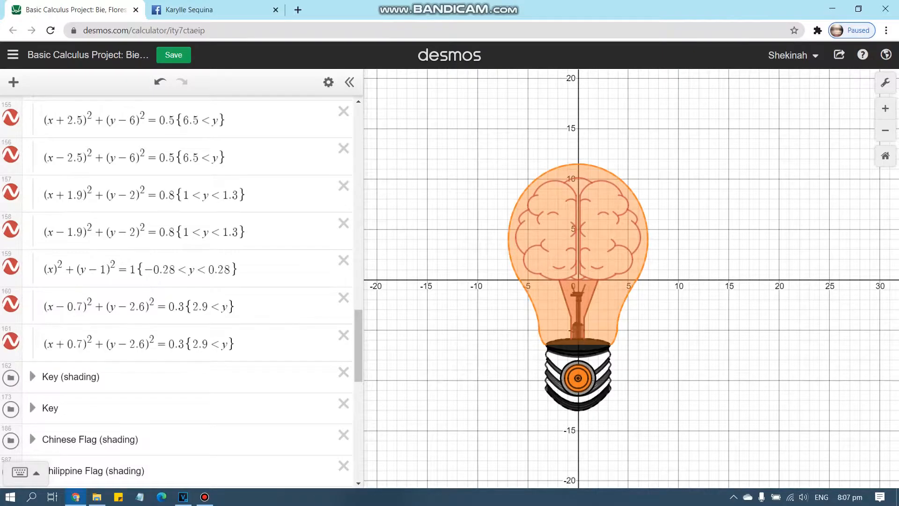
drag(701, 211, 762, 186)
scroll(691, 225, up, 3)
scroll(749, 191, up, 1)
scroll(759, 195, up, 1)
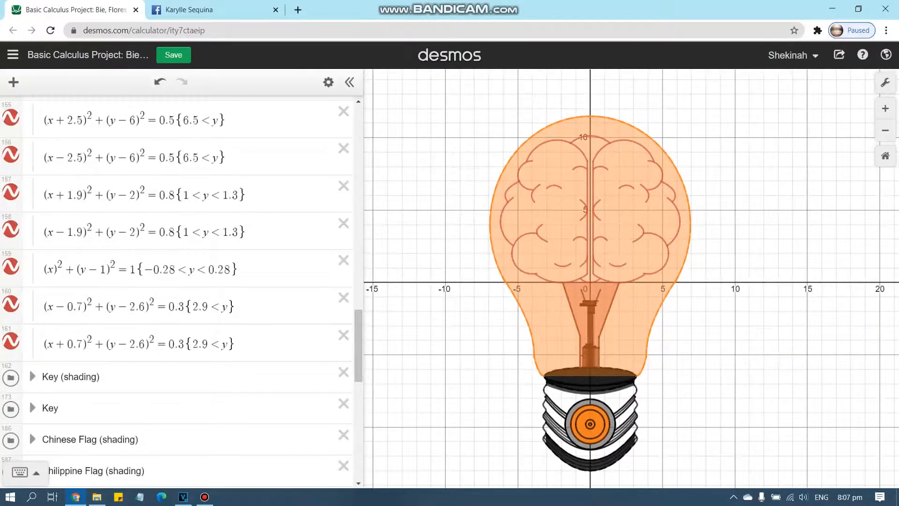
scroll(631, 279, up, 1)
drag(632, 279, 619, 278)
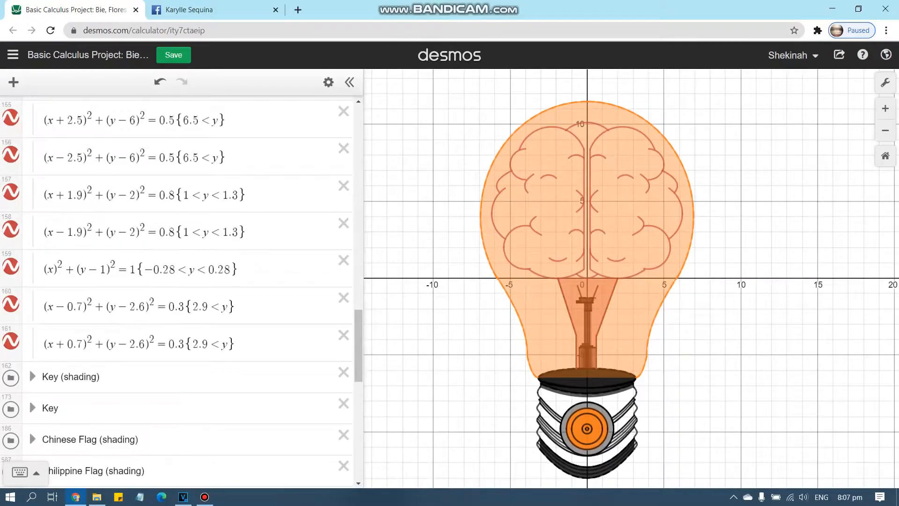
scroll(181, 290, up, 3)
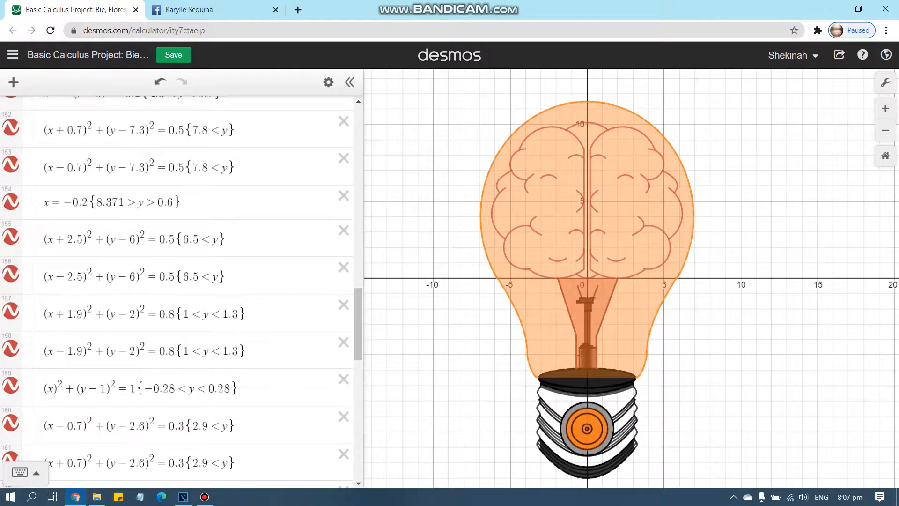
mouse_move(364, 291)
mouse_down()
mouse_move(334, 291)
mouse_move(366, 291)
mouse_up()
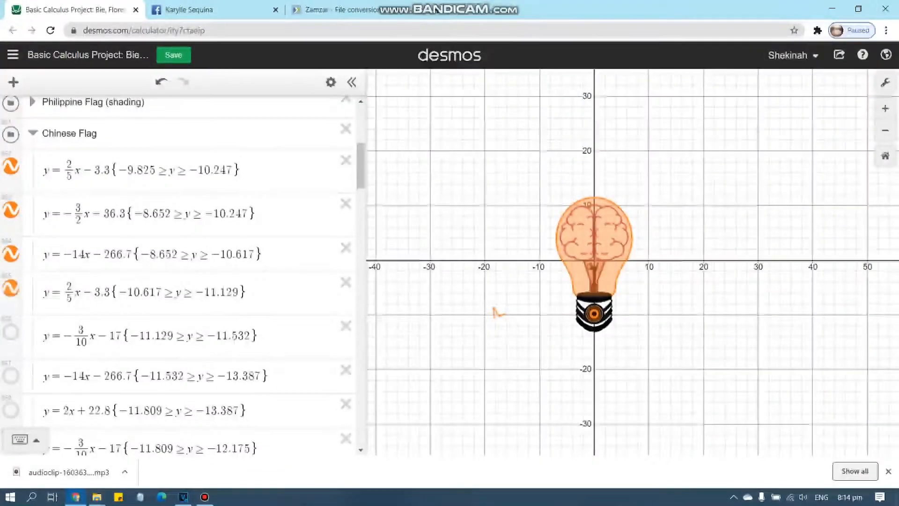
Step: Show Chinese Flag expressions 856 to 863, completing the large star's outline and starting the first small star
scroll(183, 277, down, 6)
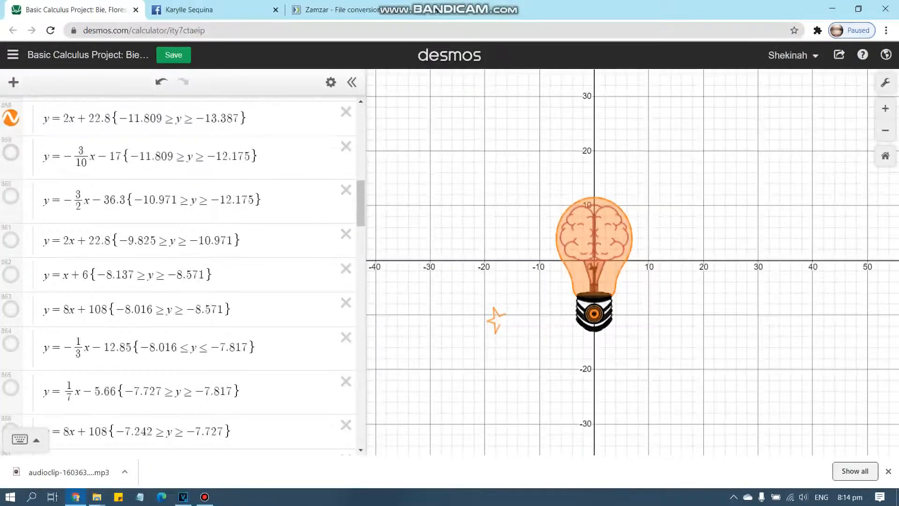
click(10, 153)
click(10, 196)
click(11, 309)
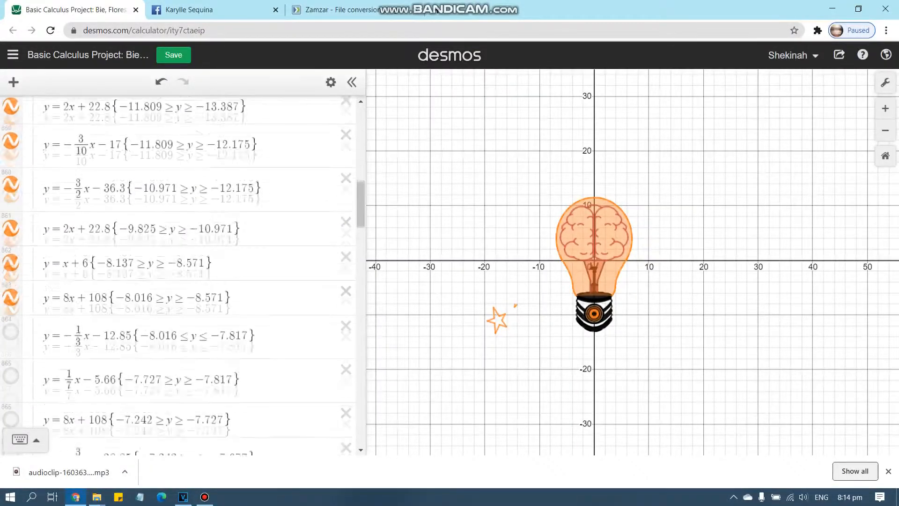
Step: Show Chinese Flag expressions 864 to 873, completing the small star nearest the bulb and starting the second small star
scroll(10, 309, down, 4)
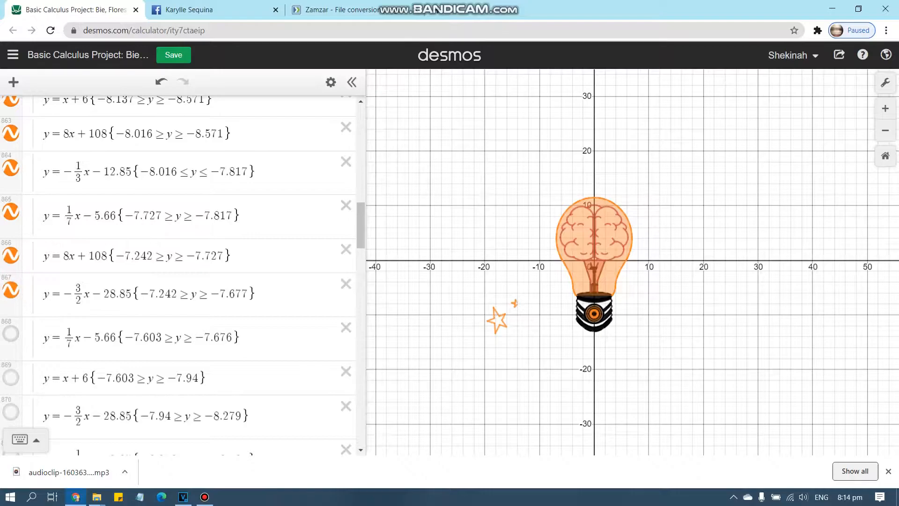
click(11, 334)
scroll(11, 334, down, 4)
click(11, 201)
click(11, 235)
click(11, 236)
Step: Show Chinese Flag expressions 874 to 882, completing the second small star and starting the third
scroll(11, 235, down, 5)
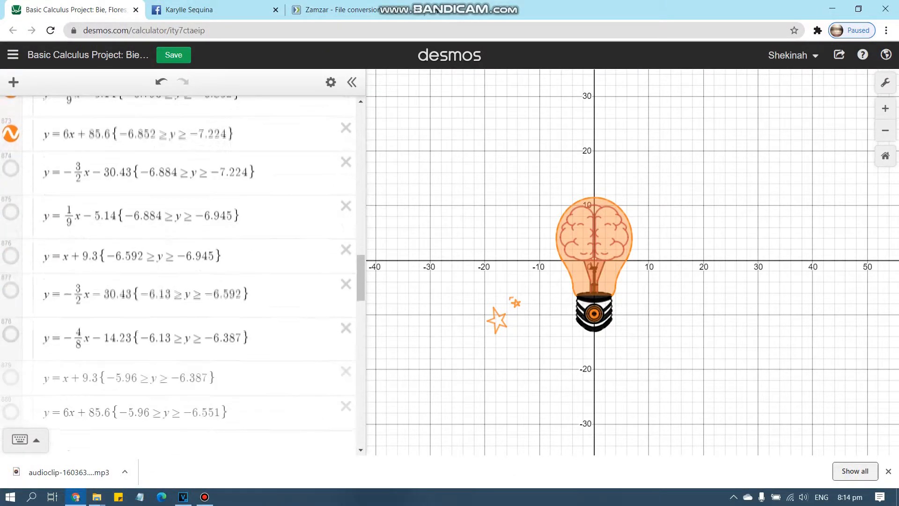
click(10, 167)
click(11, 211)
click(11, 255)
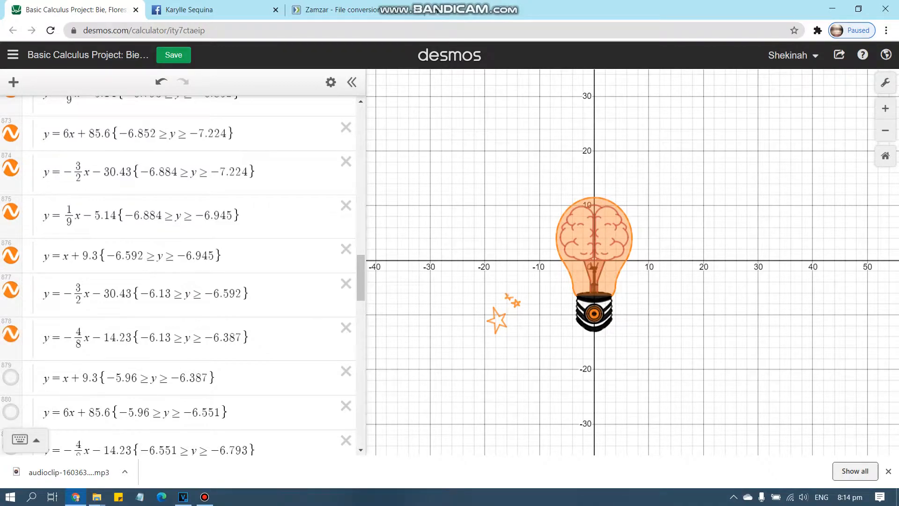
click(11, 411)
scroll(11, 412, down, 5)
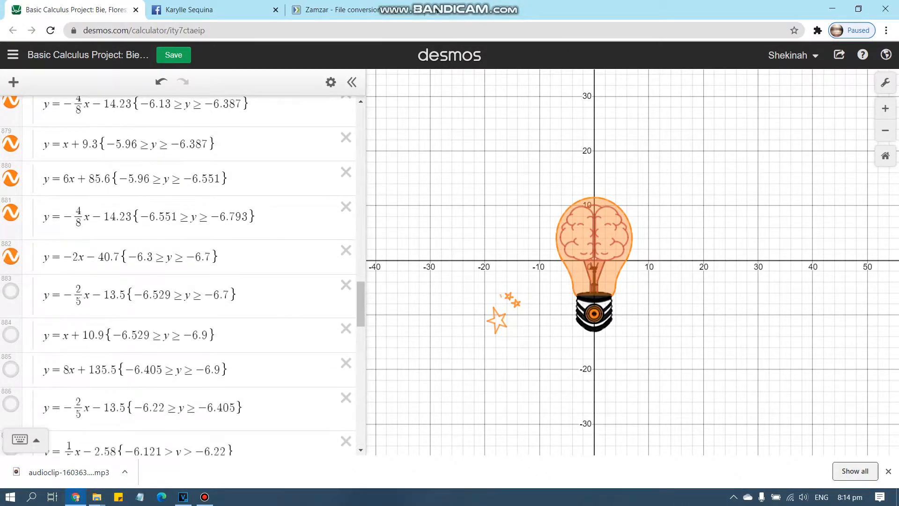
Step: Show Chinese Flag expressions 883 to 891, completing the third small star
click(11, 291)
scroll(11, 291, down, 4)
scroll(10, 187, up, 1)
click(10, 159)
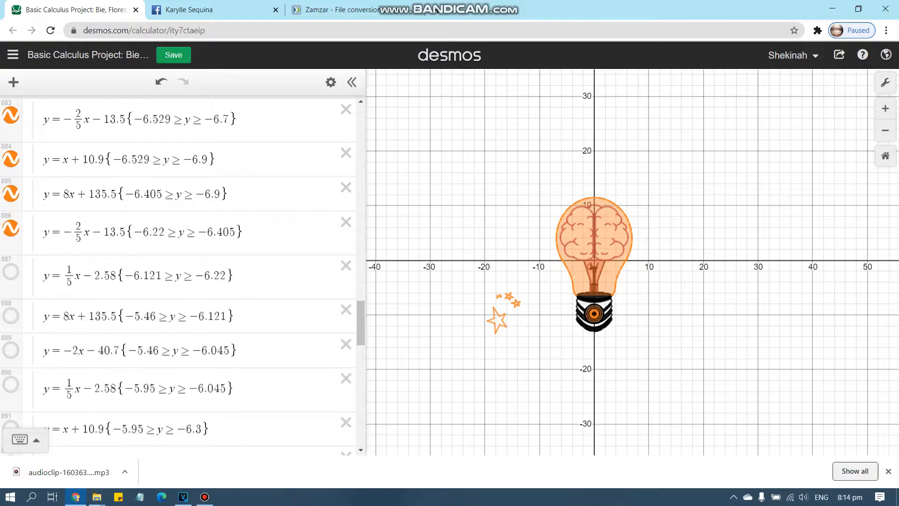
scroll(11, 158, down, 4)
click(11, 174)
click(11, 209)
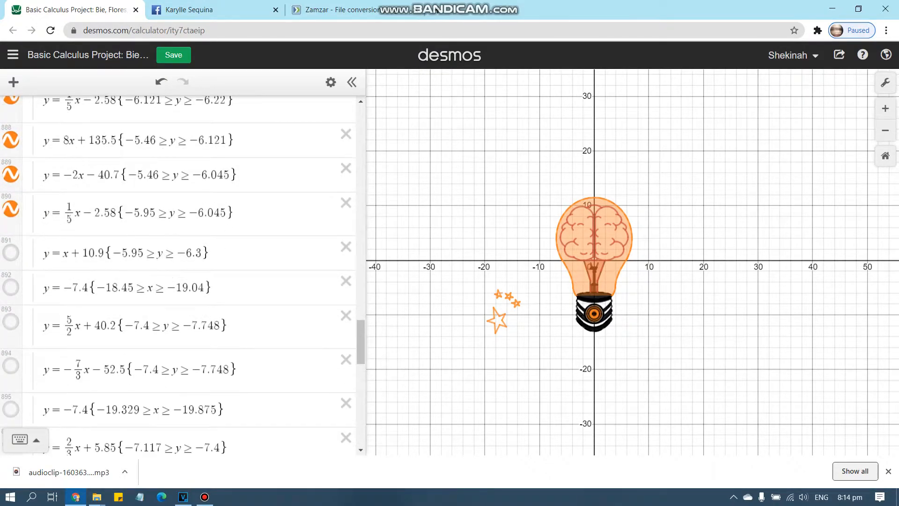
click(11, 252)
Step: Show Chinese Flag expressions 892 to 901, the fourth small star, and collapse the Chinese Flag folder
click(11, 287)
scroll(11, 287, down, 4)
click(11, 189)
click(11, 233)
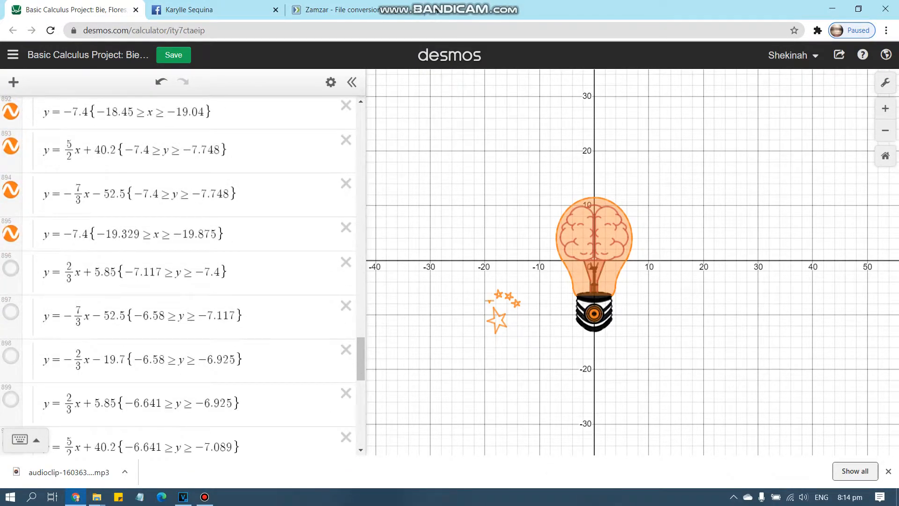
scroll(11, 233, down, 5)
click(11, 208)
click(10, 253)
scroll(10, 253, up, 12)
scroll(29, 253, up, 20)
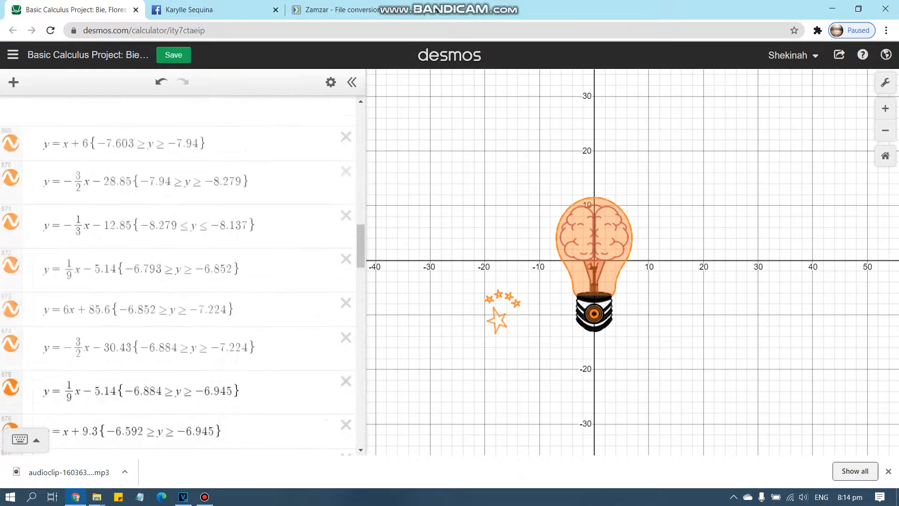
click(31, 309)
scroll(30, 308, up, 3)
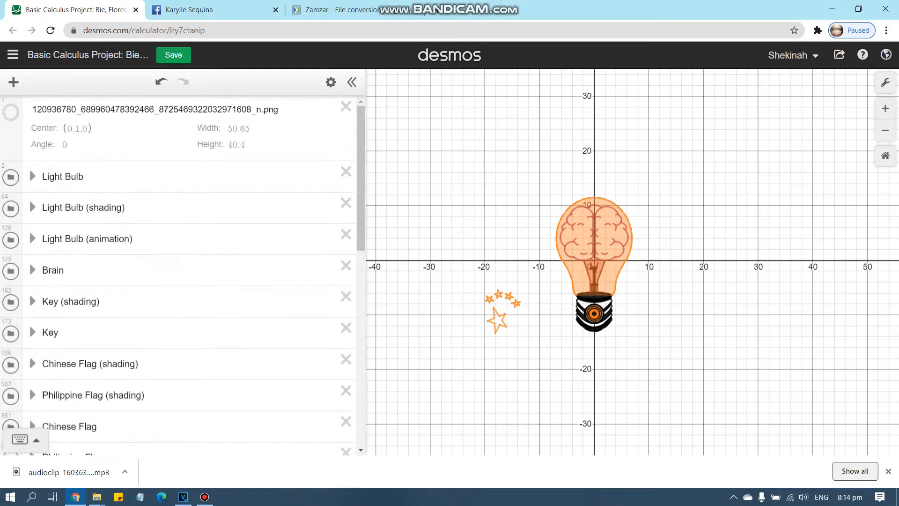
Step: Expand the Key folder and show expressions 174 to 176, the outline of the key's round head and its hole
click(31, 331)
scroll(31, 331, down, 4)
click(11, 190)
click(10, 239)
drag(515, 252, 506, 262)
scroll(561, 288, up, 5)
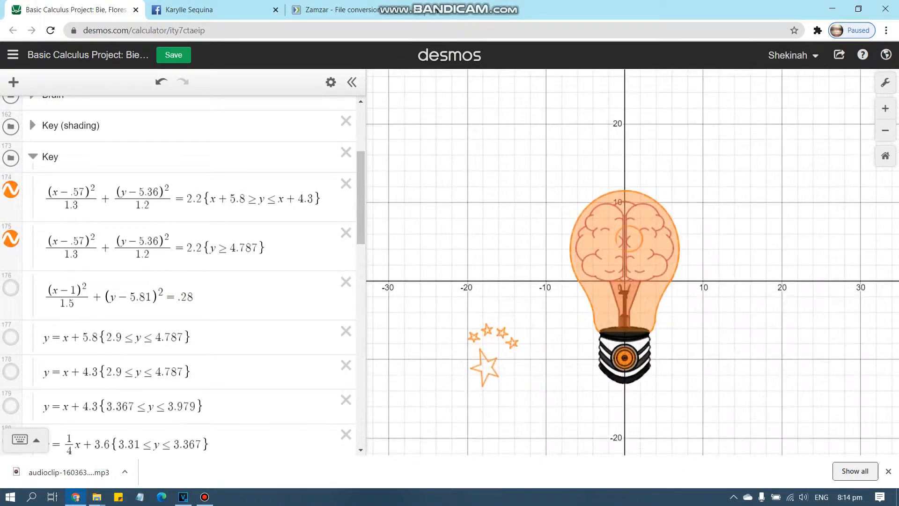
click(10, 287)
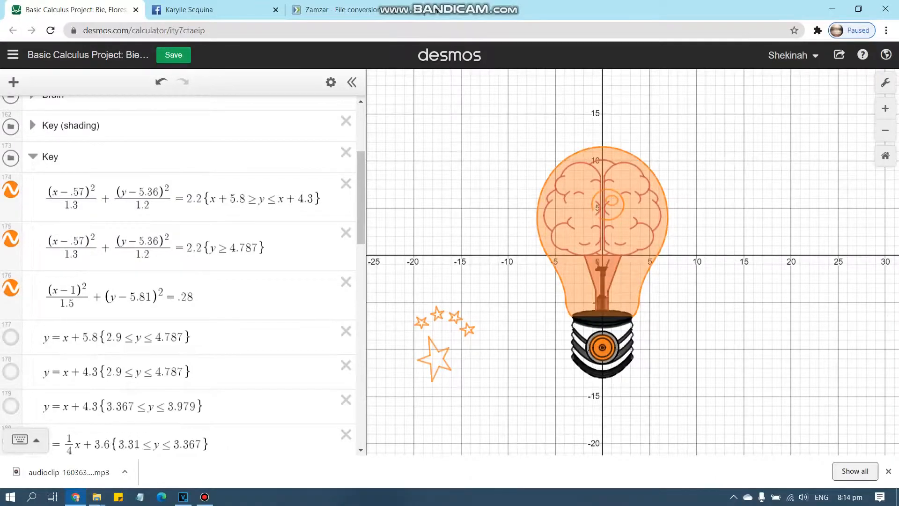
Step: Show Key expressions 177 to 181, the outline of the key's shaft and its notches
click(10, 336)
scroll(11, 337, down, 3)
click(10, 195)
click(11, 230)
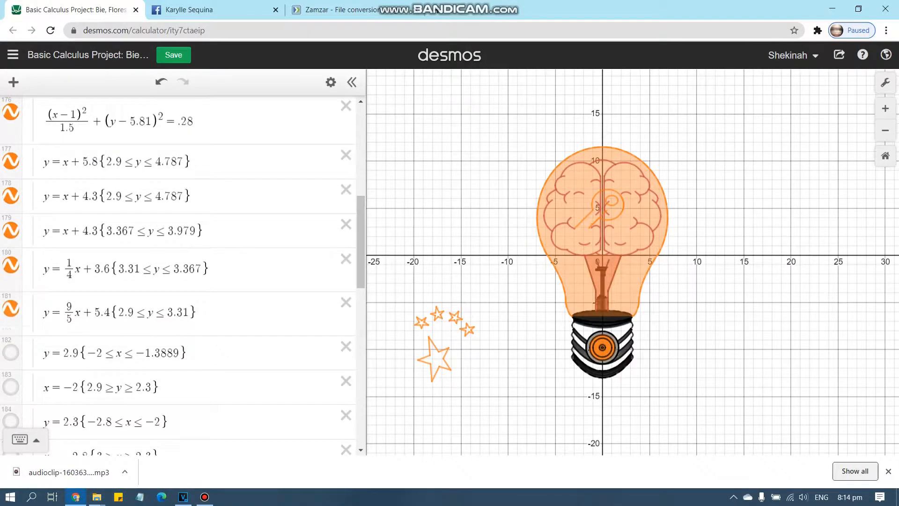
Step: Show Key expressions 182 to 185, the outline of the key's tip, and collapse the Key folder
click(10, 352)
scroll(10, 352, down, 4)
click(11, 212)
click(11, 245)
click(11, 280)
scroll(29, 337, up, 6)
click(31, 215)
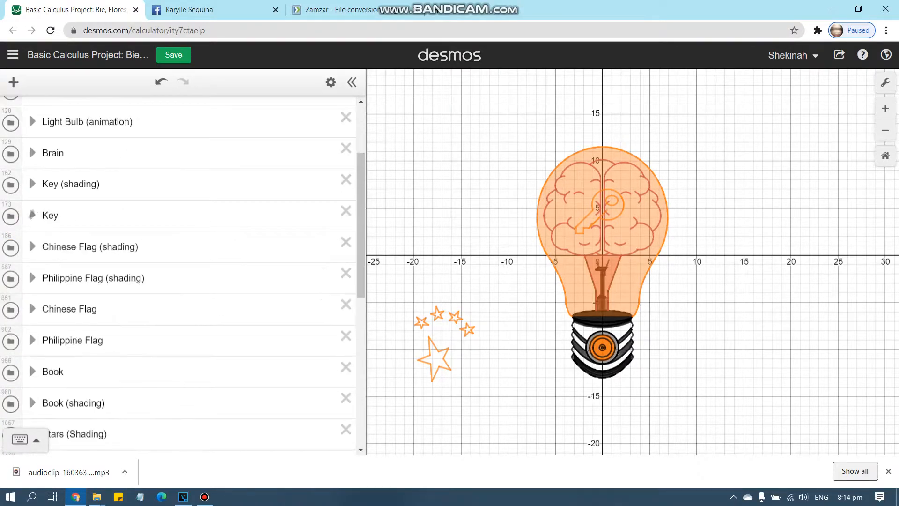
Step: Expand the Key (shading) folder and show expressions 163 to 168, filling the key's hole and round head
drag(482, 225, 493, 226)
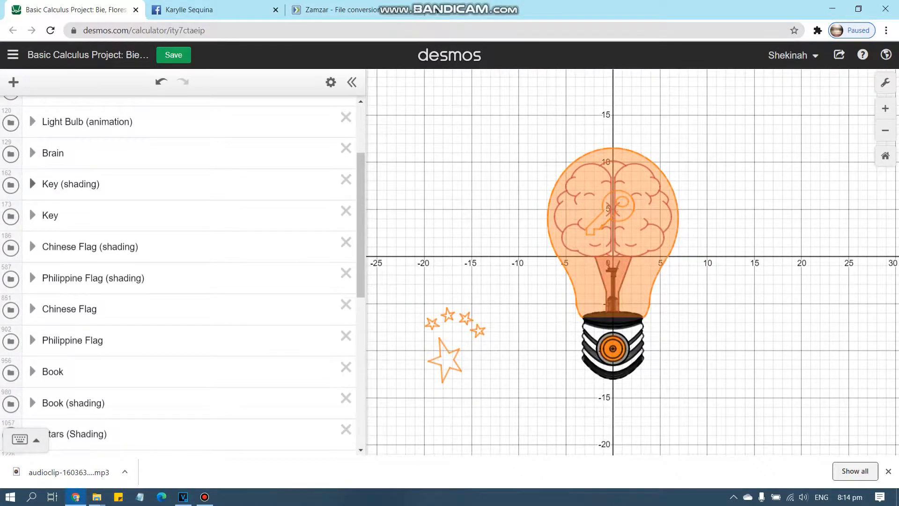
click(32, 184)
click(10, 216)
click(10, 266)
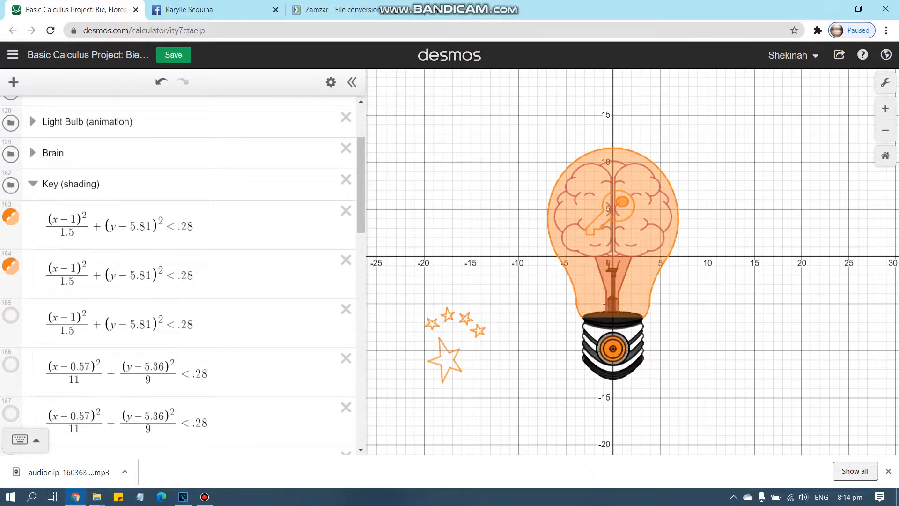
click(10, 363)
scroll(10, 364, down, 1)
click(10, 179)
click(11, 229)
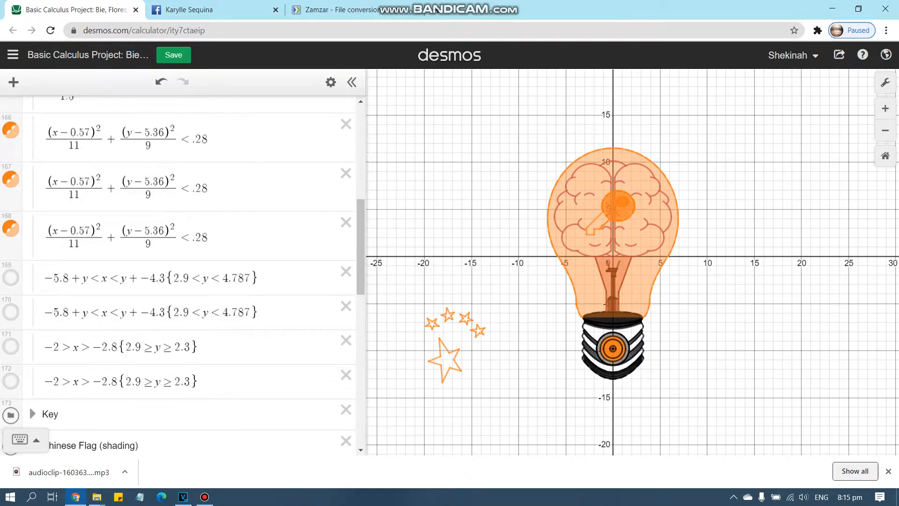
Step: Show Key (shading) expressions 169 to 171, filling the key's shaft and tip, and collapse the folder
click(11, 277)
click(10, 312)
click(10, 347)
scroll(10, 349, down, 1)
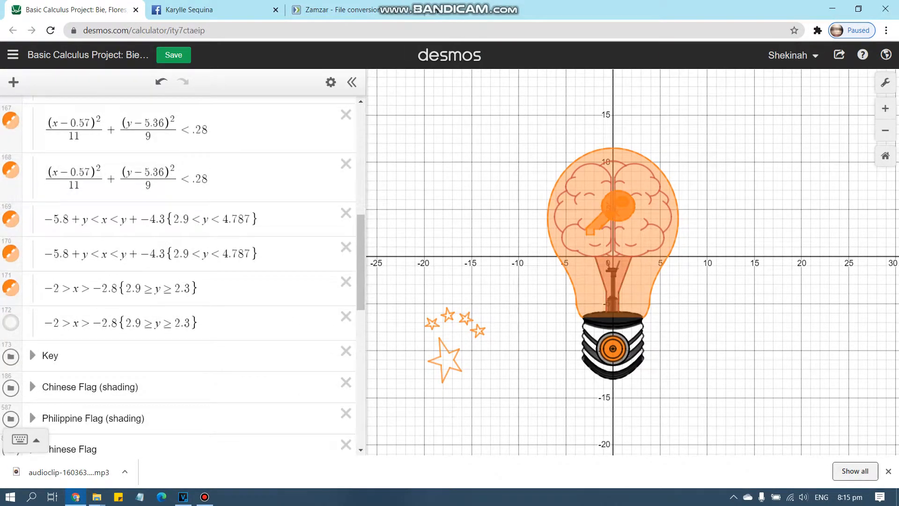
scroll(29, 188, up, 10)
click(32, 241)
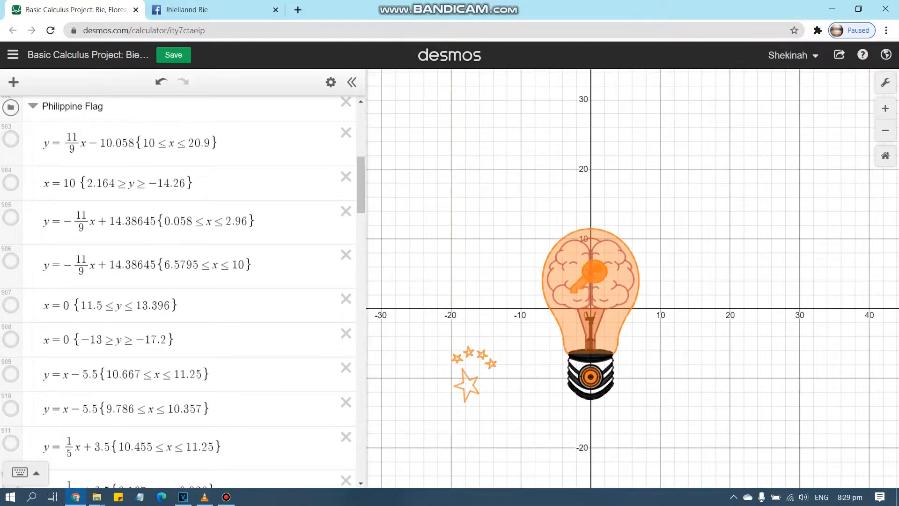
Step: Show Philippine Flag expressions 903 to 908, the flag's triangle sides and straight dividing lines
click(10, 139)
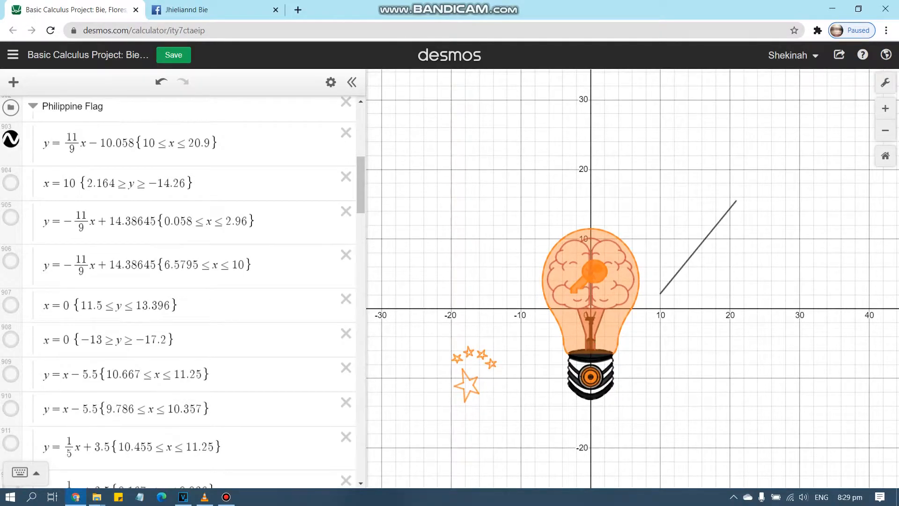
click(11, 182)
click(11, 217)
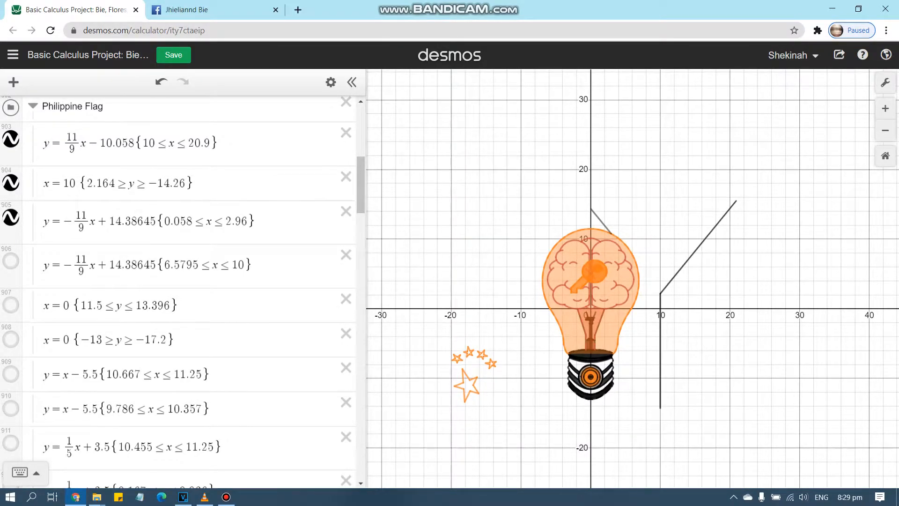
click(10, 261)
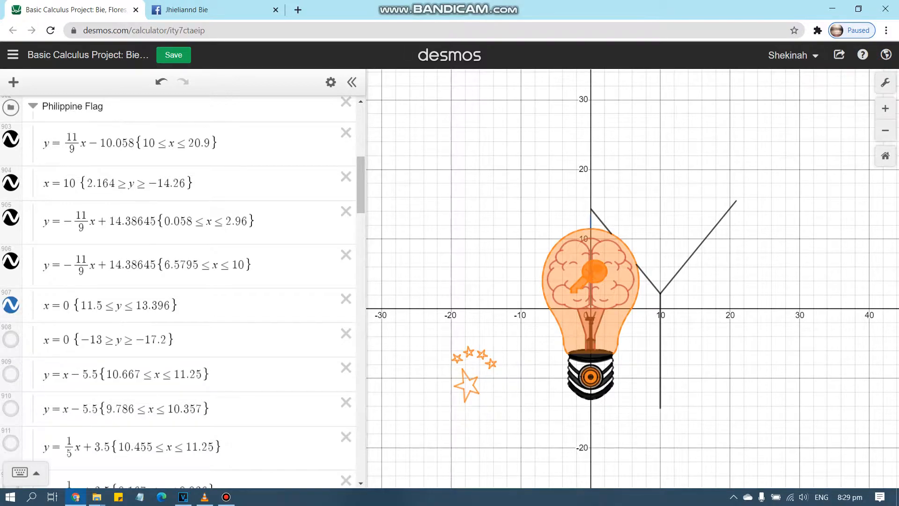
click(11, 339)
Step: Show Philippine Flag expressions 909 to 918, the outline of the star in the triangle's lower corner
click(11, 373)
scroll(11, 374, down, 5)
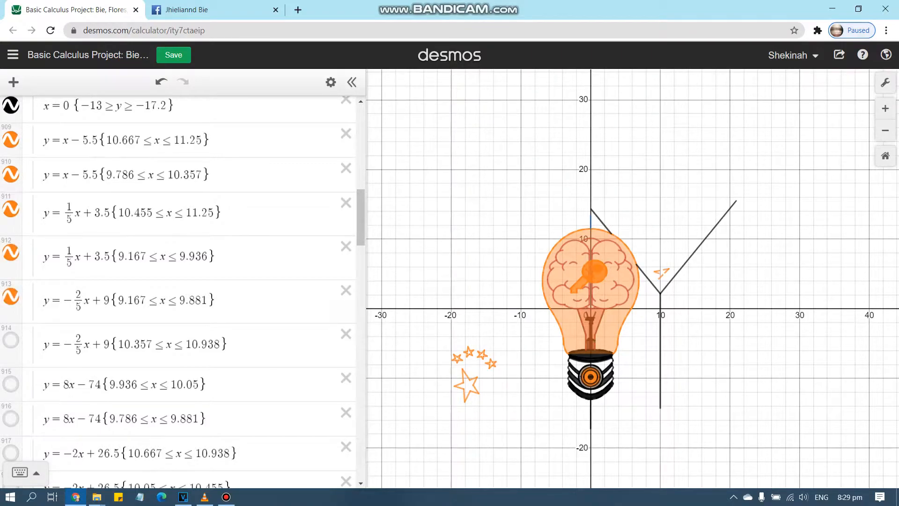
click(10, 384)
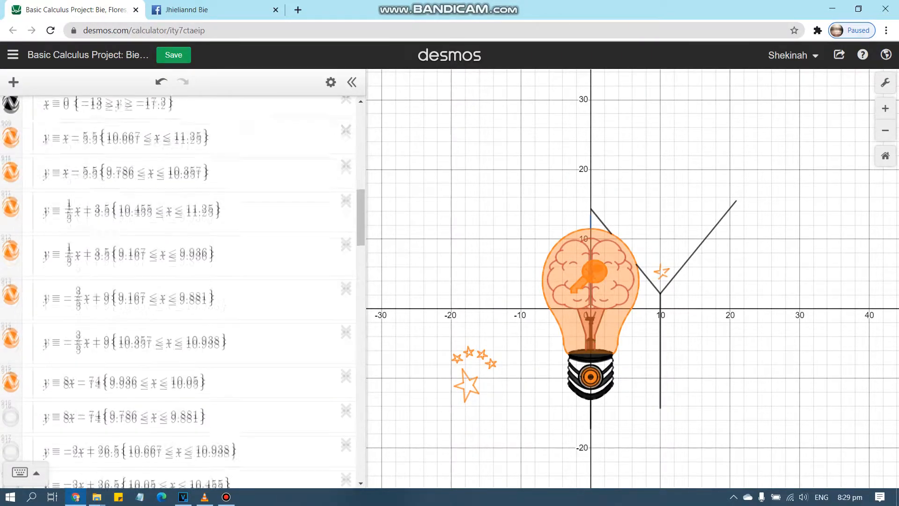
scroll(11, 450, down, 4)
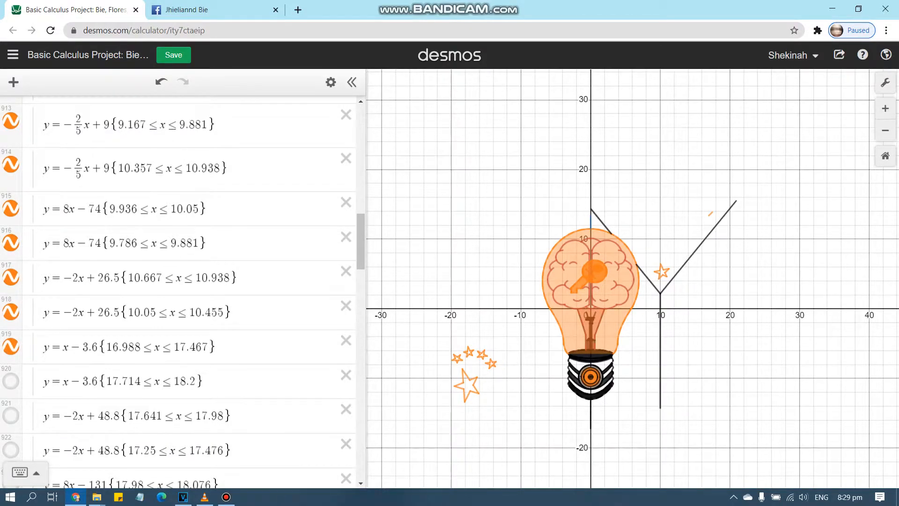
Step: Show Philippine Flag expressions 919 to 938, the outlines of the two upper stars
scroll(178, 290, down, 4)
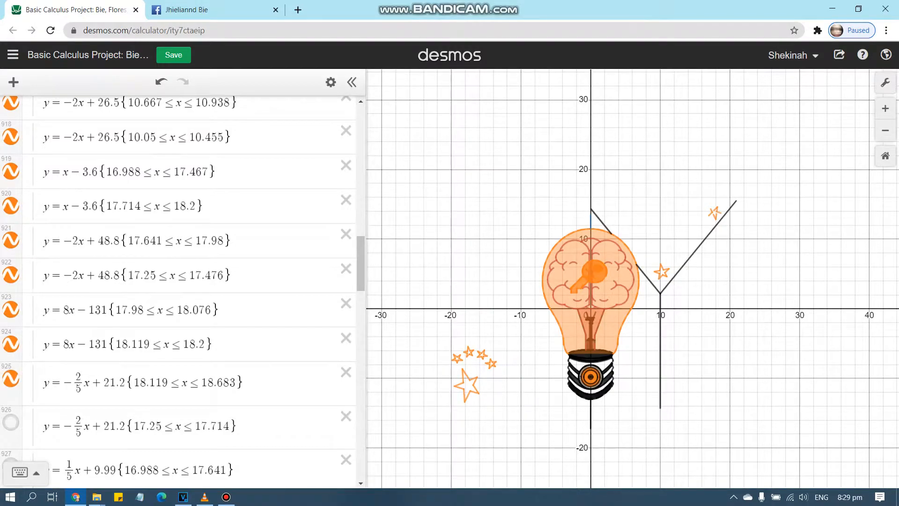
click(11, 422)
scroll(178, 290, down, 6)
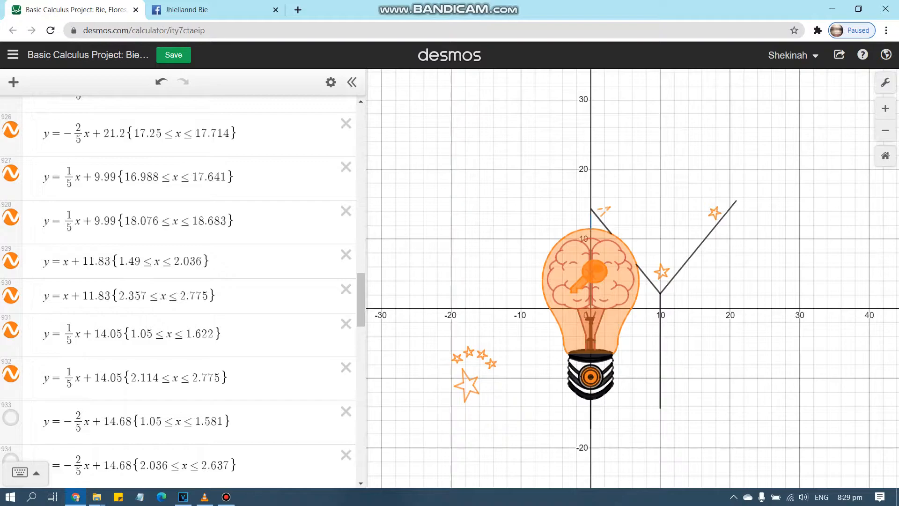
scroll(178, 290, down, 5)
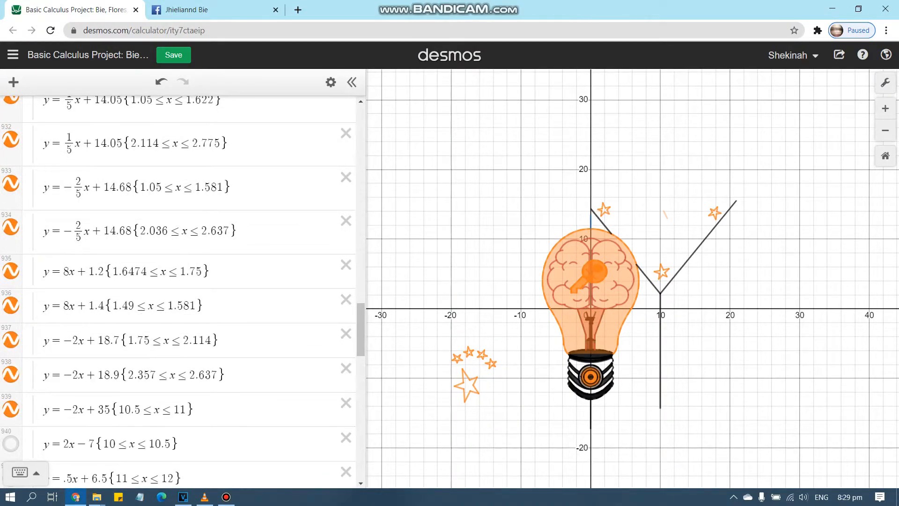
Step: Show Philippine Flag expressions 939 to 955, the sun's rays and centre circle, and collapse the folder
scroll(178, 290, down, 5)
click(11, 244)
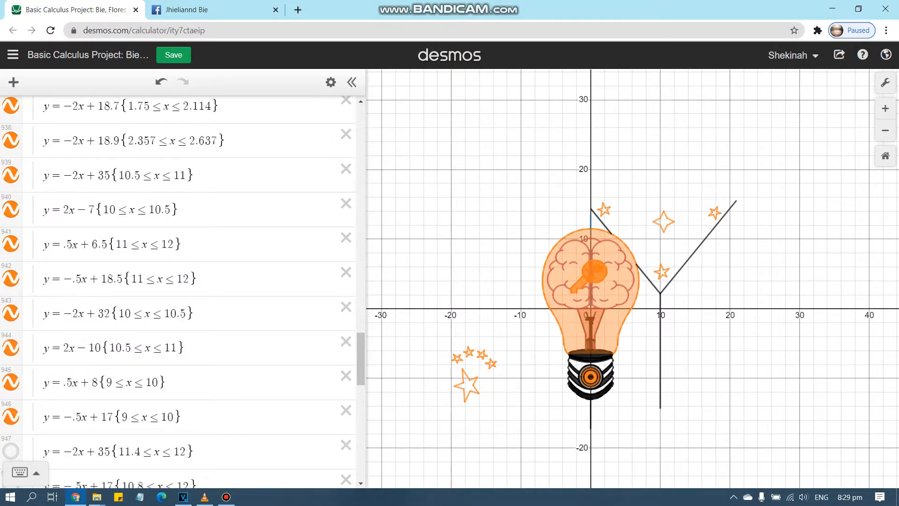
scroll(177, 290, down, 6)
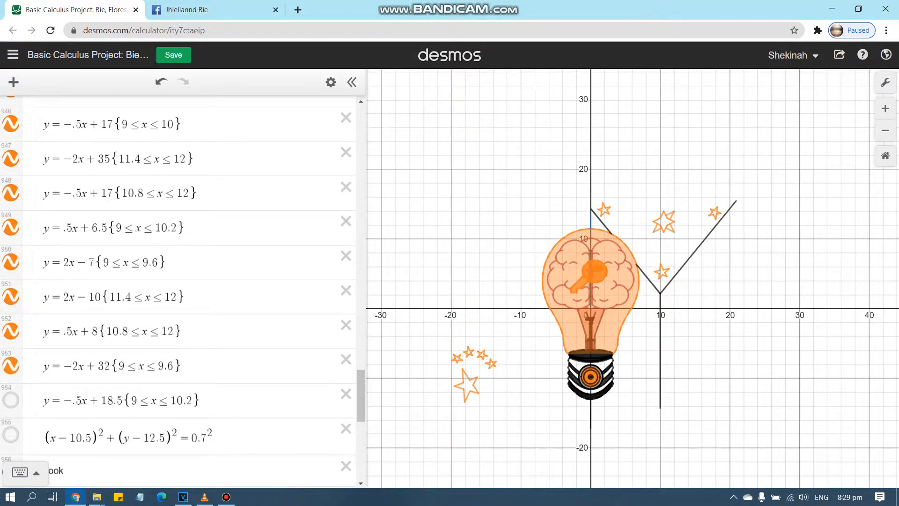
scroll(178, 290, down, 5)
click(11, 200)
scroll(178, 290, up, 7)
scroll(178, 290, up, 15)
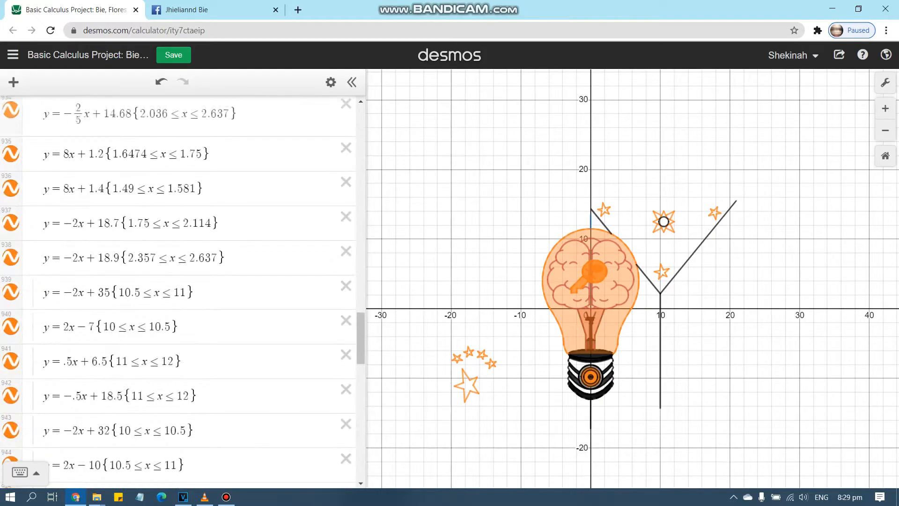
scroll(178, 290, up, 20)
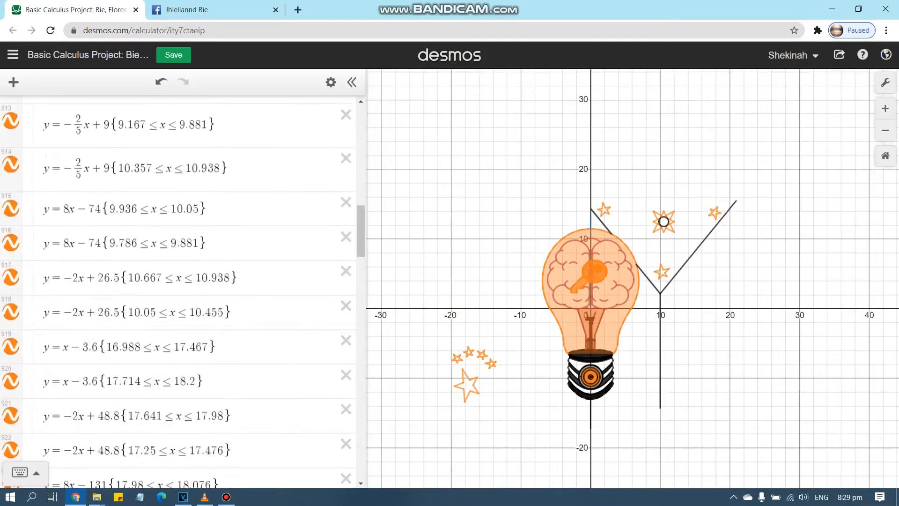
scroll(177, 290, up, 3)
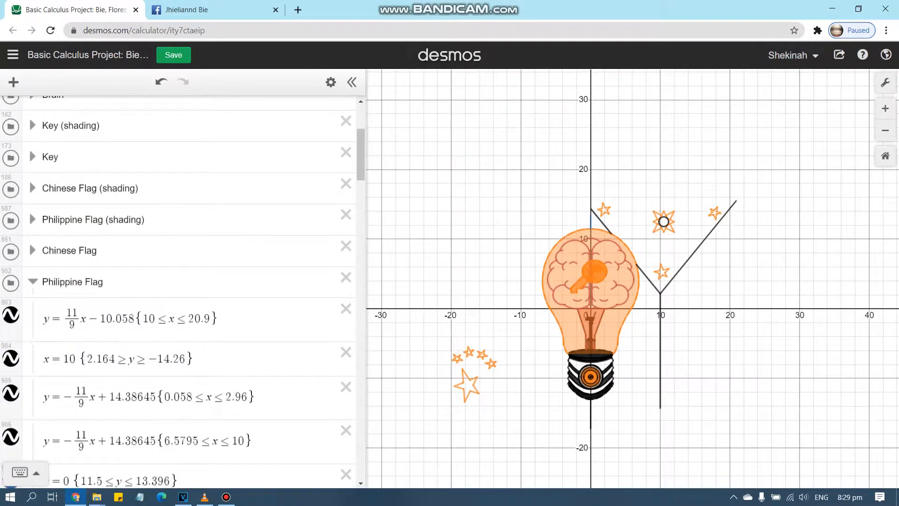
click(32, 281)
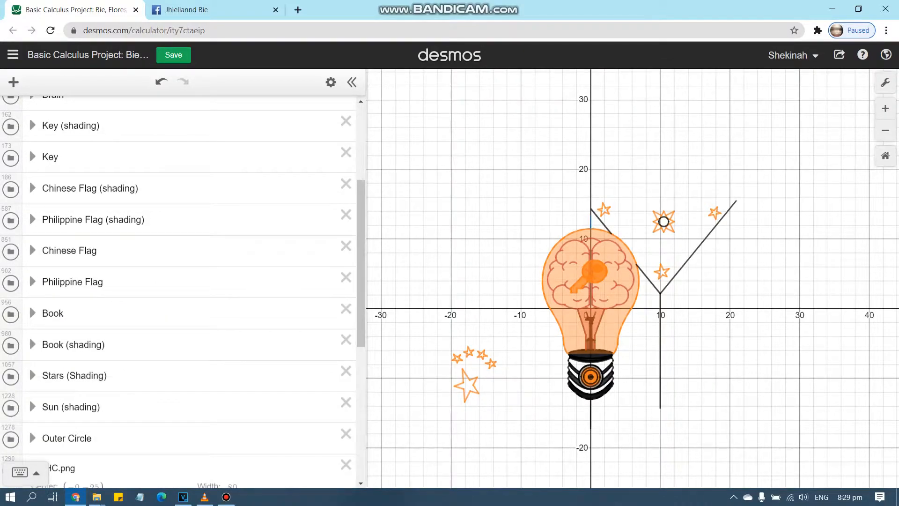
Step: Show Book expressions 957 to 961, the arcs of the spine and of the pages' upper and lower edges
drag(632, 290, 643, 269)
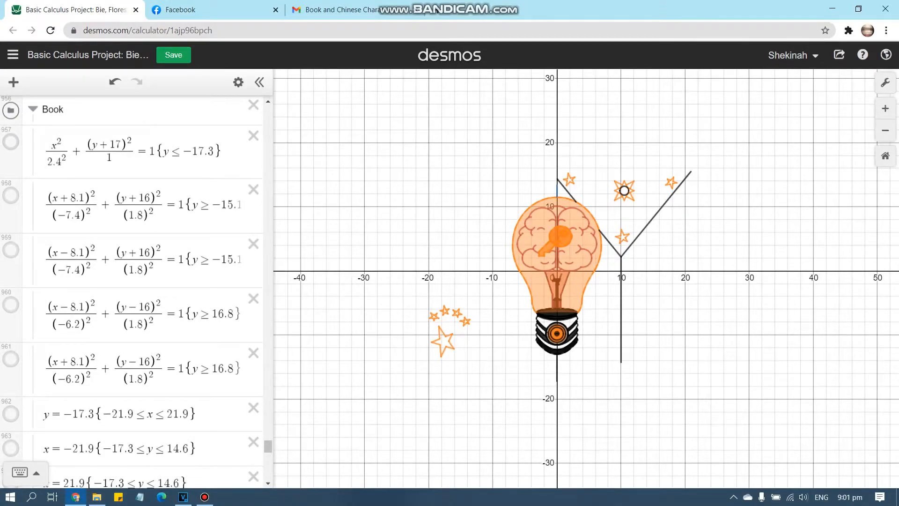
click(11, 141)
click(11, 196)
click(11, 250)
click(11, 304)
click(11, 359)
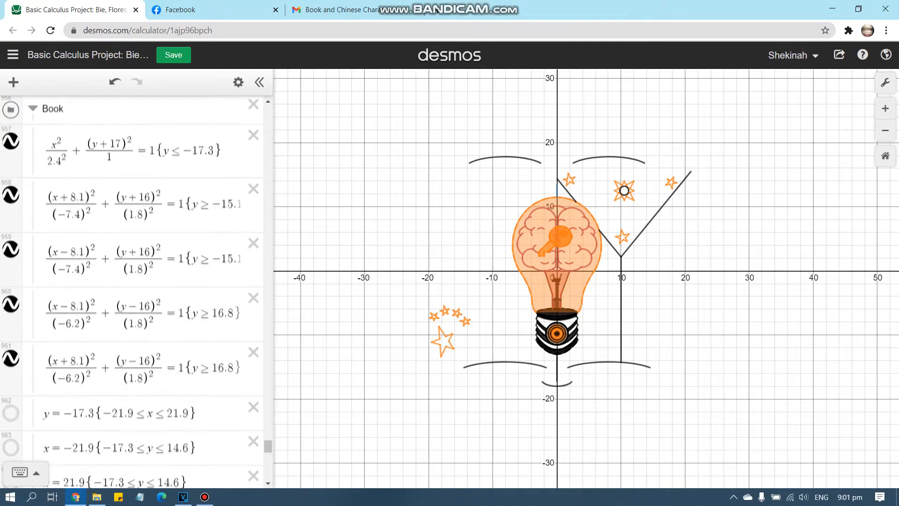
Step: Show Book expressions 962 to 967, the straight edges of the cover and pages
scroll(131, 290, down, 3)
click(10, 296)
click(11, 331)
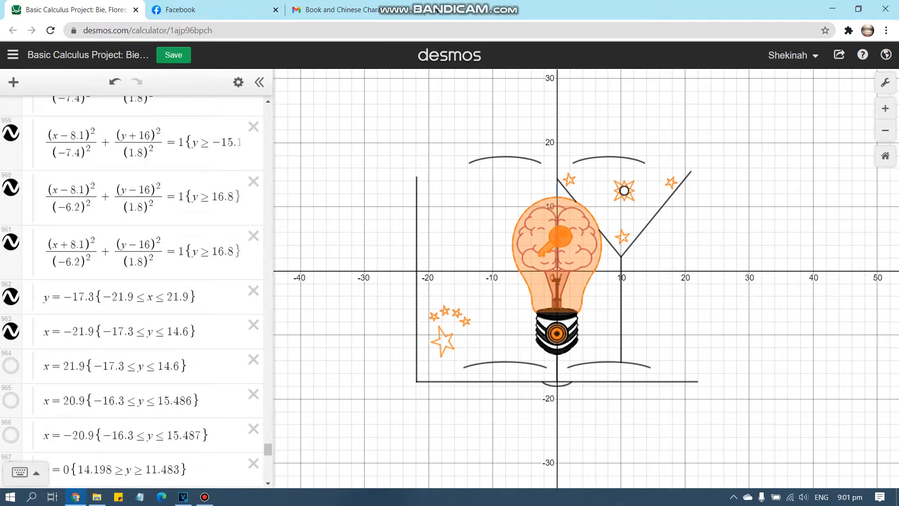
scroll(131, 290, down, 2)
click(11, 307)
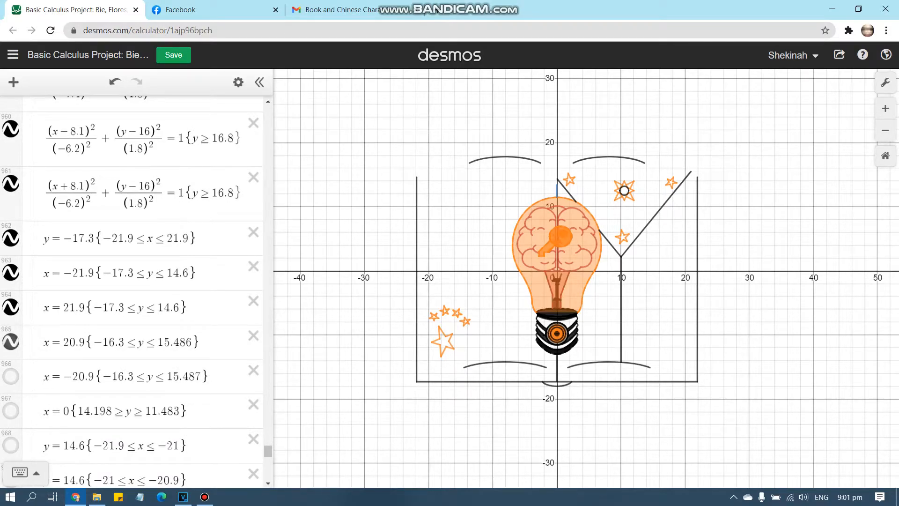
click(11, 376)
click(11, 410)
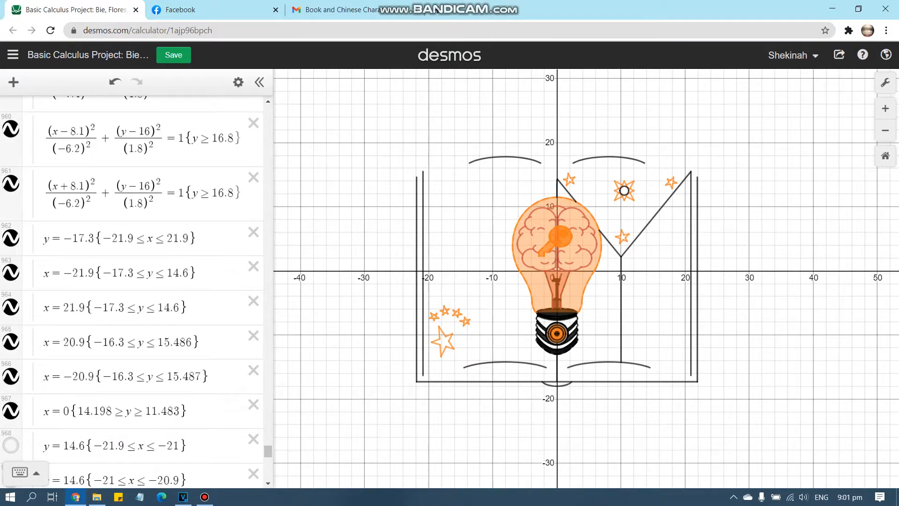
Step: Show Book expressions 968 to 971, the short y = 14.6 segments closing the cover's upper corners
scroll(11, 398, down, 1)
click(11, 386)
click(11, 421)
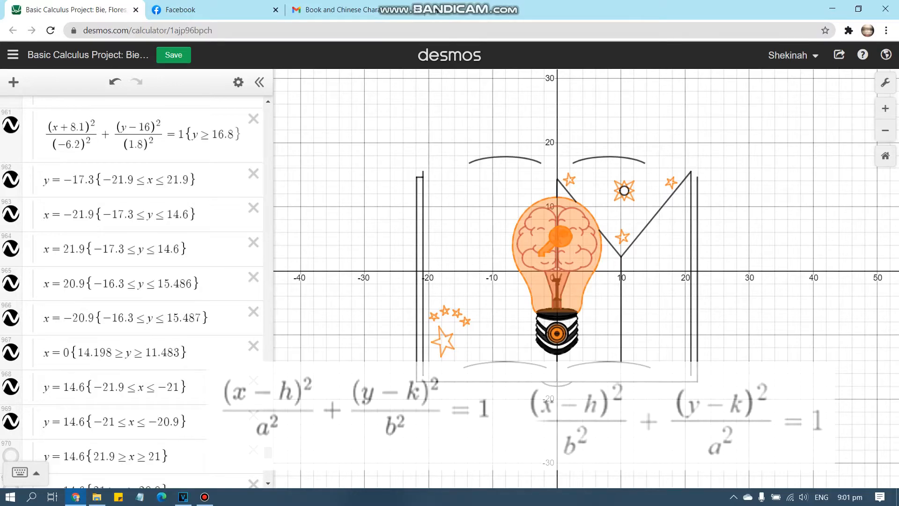
scroll(11, 290, down, 2)
click(11, 338)
click(10, 373)
Step: Show Book expressions 972 to 976, the elliptical arcs that extend the page edges outward and to the spine
click(11, 407)
scroll(10, 407, down, 2)
click(11, 400)
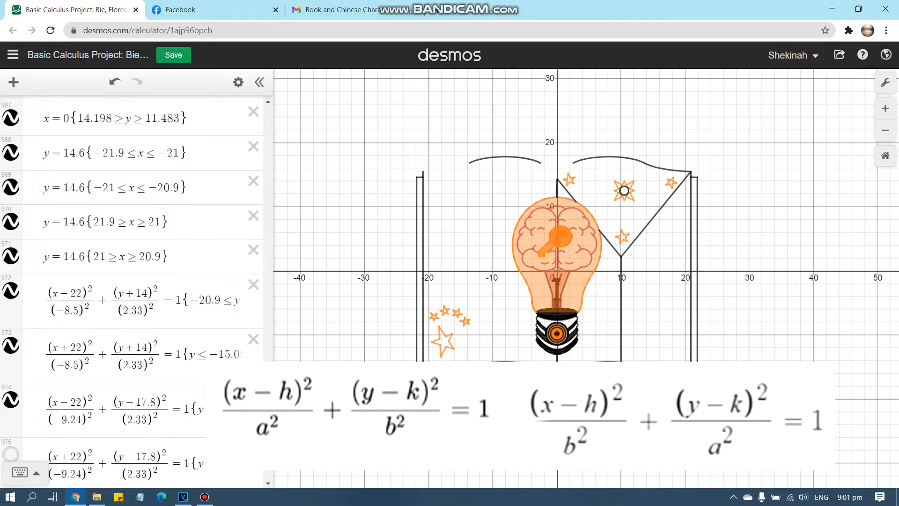
scroll(10, 399, down, 2)
click(11, 336)
click(11, 391)
Step: Show Book expressions 977 to 979, the remaining page curves at the spine, and collapse the Book folder
scroll(10, 391, down, 2)
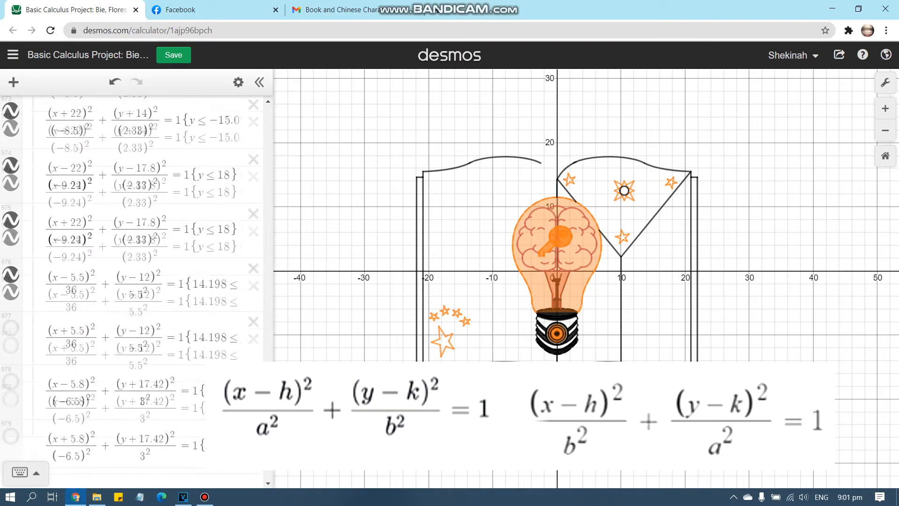
click(11, 327)
click(11, 382)
scroll(10, 382, down, 1)
scroll(11, 382, down, 2)
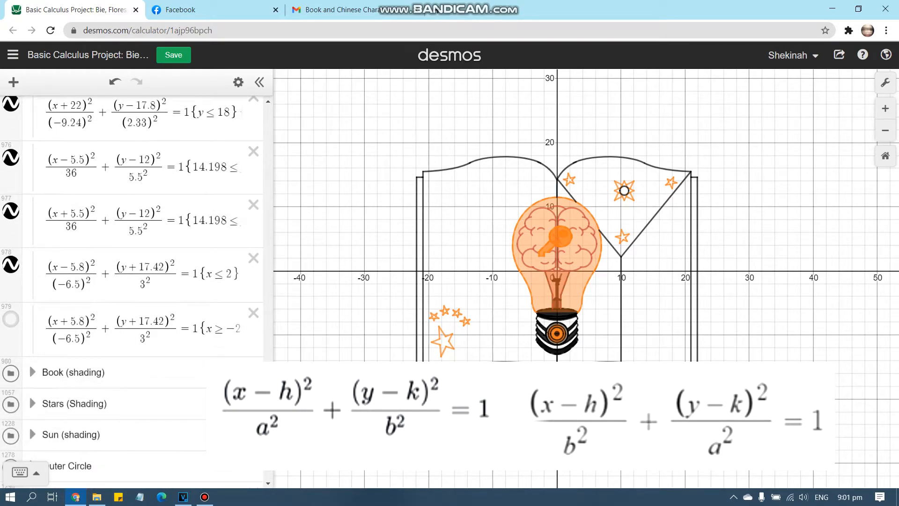
scroll(131, 288, up, 10)
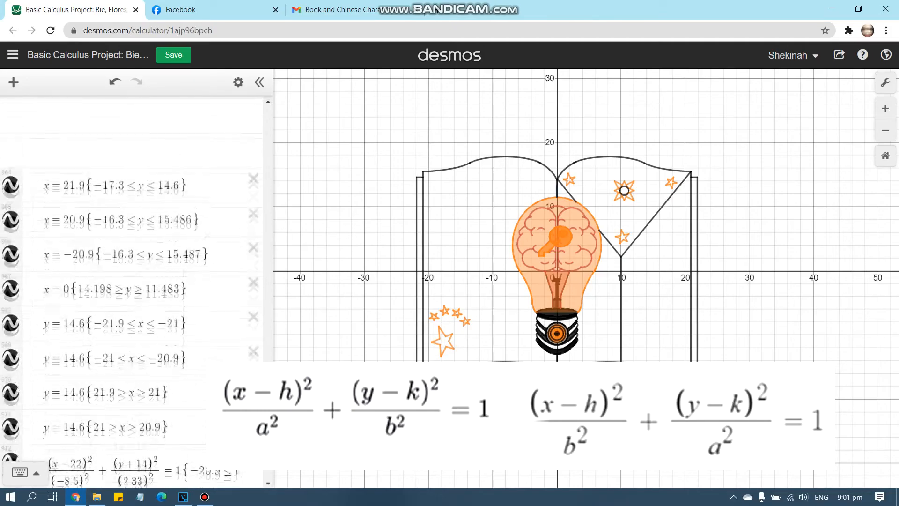
scroll(131, 288, up, 3)
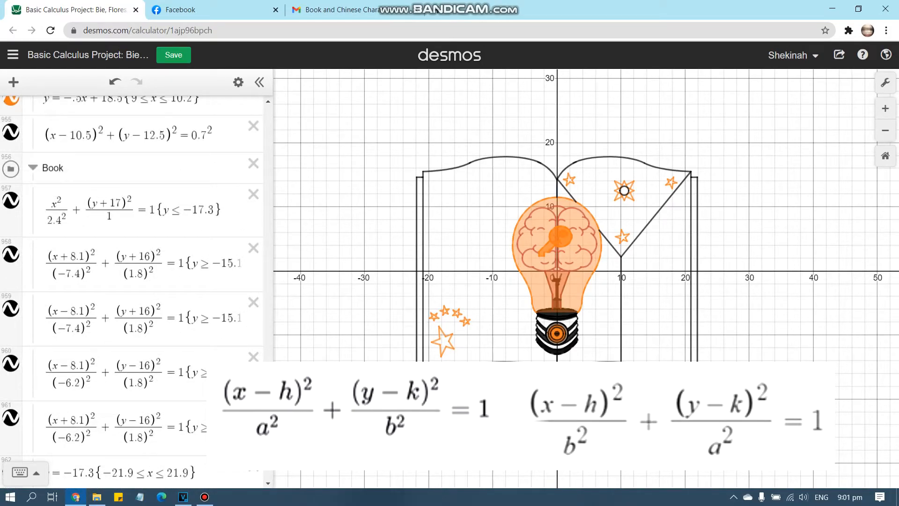
click(33, 167)
click(33, 198)
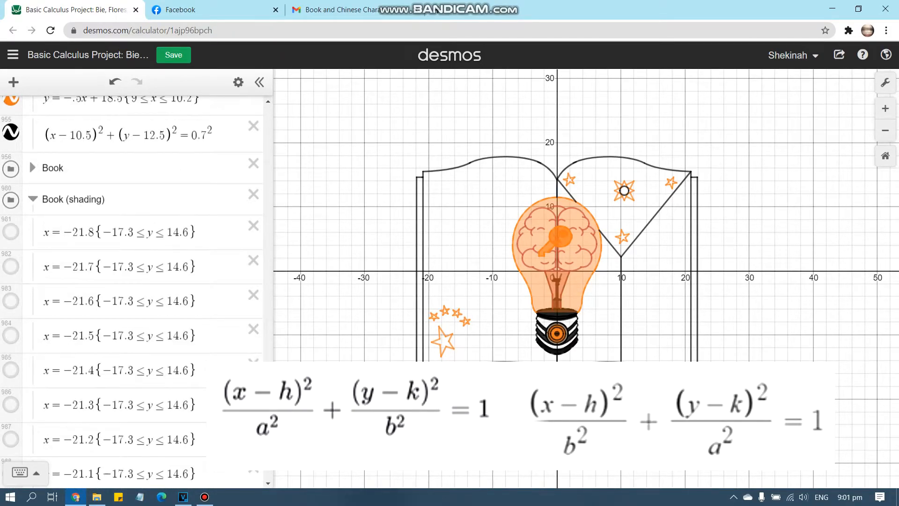
click(33, 199)
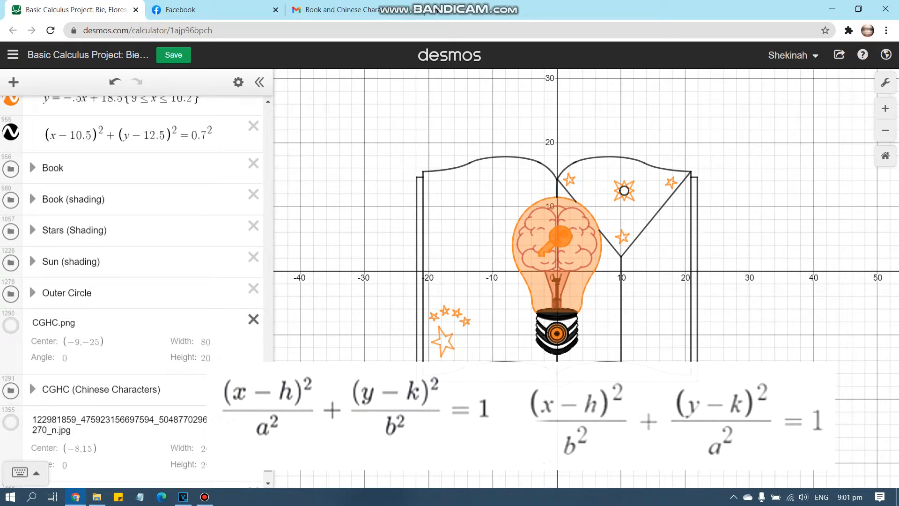
Step: Expand the CGHC (Chinese Characters) folder and show expressions 1292 to 1296, forming the first character
scroll(131, 281, down, 5)
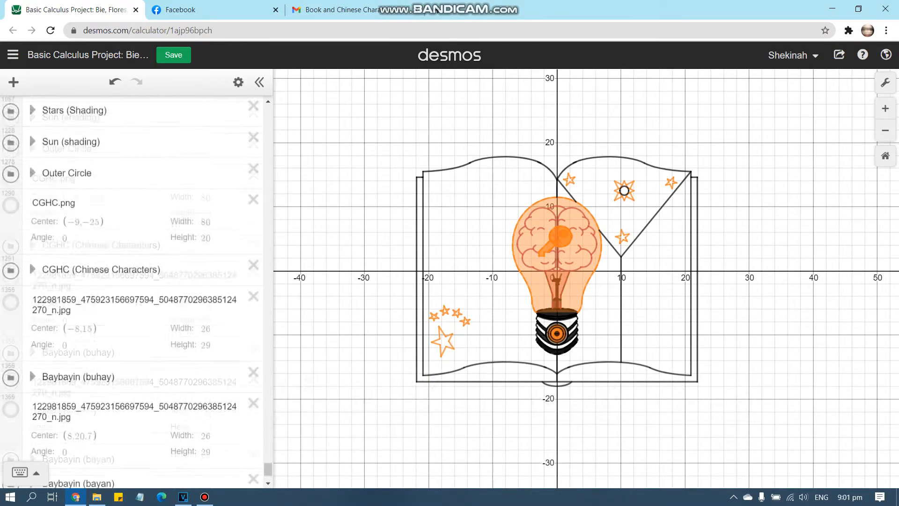
click(32, 166)
click(11, 199)
click(11, 234)
click(10, 287)
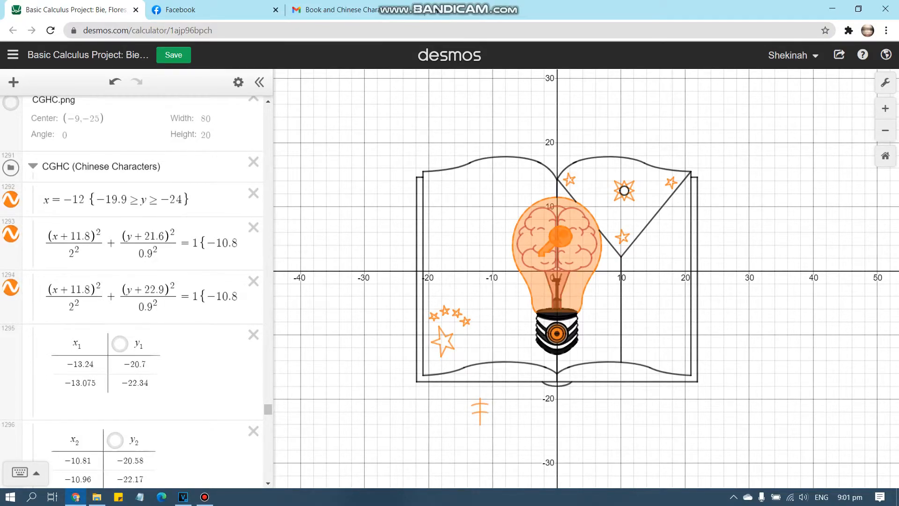
scroll(131, 281, down, 3)
click(120, 167)
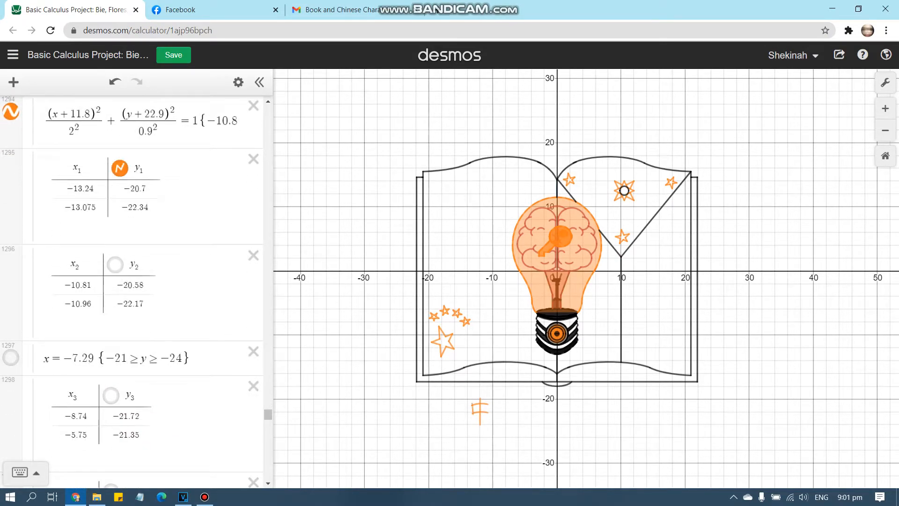
click(115, 264)
Step: Show the vertical line 1297 and the point tables 1298 to 1302, the first strokes of the second Chinese character
click(11, 357)
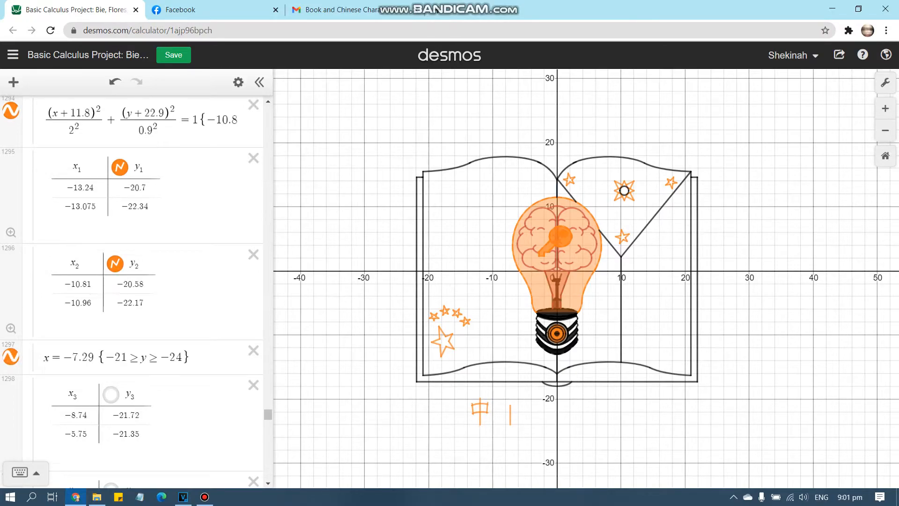
scroll(131, 281, down, 3)
click(111, 279)
scroll(131, 281, down, 3)
click(111, 257)
click(111, 354)
scroll(112, 355, down, 3)
click(111, 274)
click(111, 370)
Step: Show the point tables 1303 to 1308, from x8 to x13, continuing the Chinese character strokes
scroll(112, 369, down, 3)
click(111, 291)
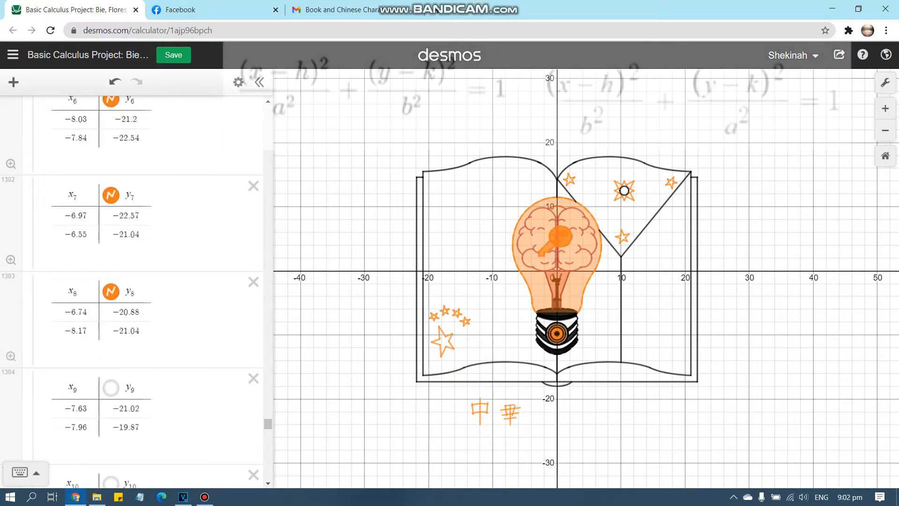
click(111, 387)
scroll(112, 387, down, 3)
click(111, 308)
click(111, 405)
scroll(112, 405, down, 4)
click(111, 266)
click(111, 363)
Step: Show the point tables 1309 to 1311, from x14 to x16, as the first strokes of the third Chinese character
scroll(113, 363, down, 3)
click(111, 283)
click(111, 380)
scroll(113, 381, down, 3)
click(110, 301)
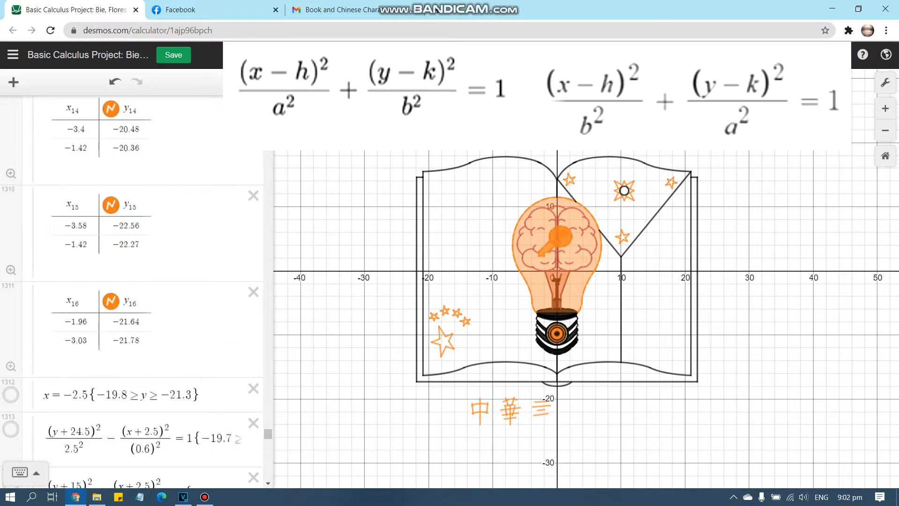
Step: Show the vertical line 1312 and the hyperbola arcs 1313 to 1317 to complete the third Chinese character
scroll(113, 301, down, 2)
click(10, 277)
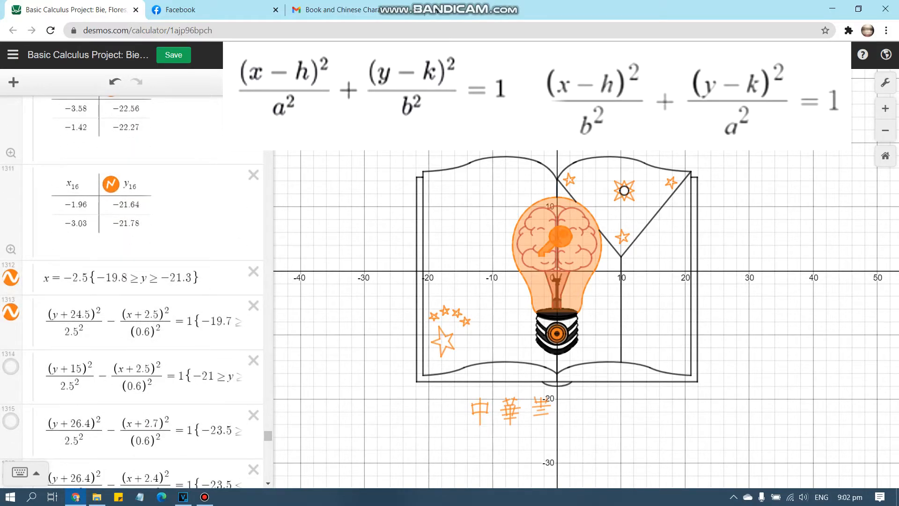
scroll(113, 281, down, 2)
click(11, 250)
click(11, 304)
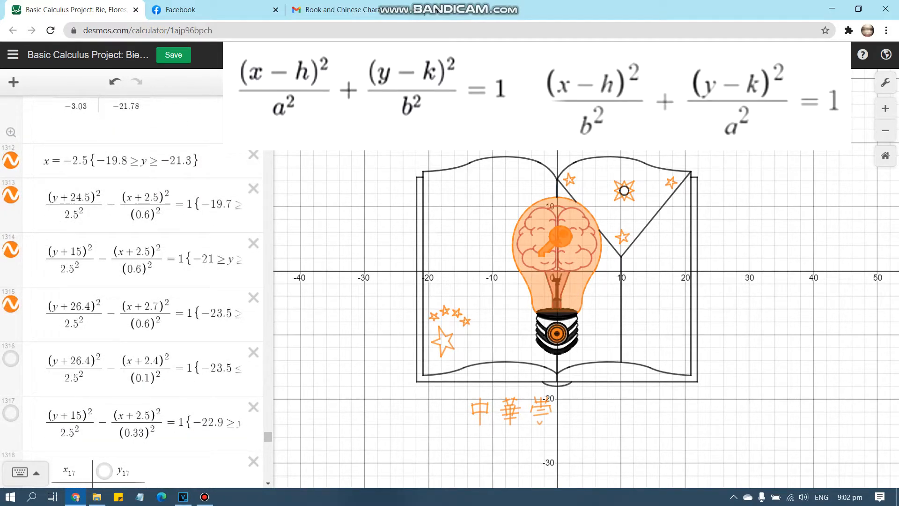
click(10, 358)
click(11, 413)
Step: Show point table 1318, vertical line 1319 and point tables 1320 and 1321 to form the fourth Chinese character
scroll(11, 413, down, 2)
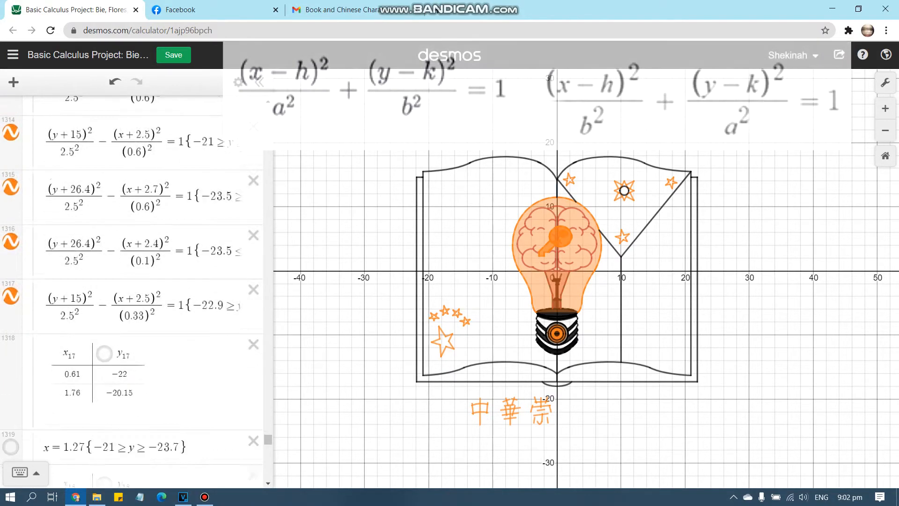
click(104, 354)
scroll(104, 354, down, 3)
click(11, 271)
click(104, 309)
click(104, 405)
scroll(104, 405, down, 2)
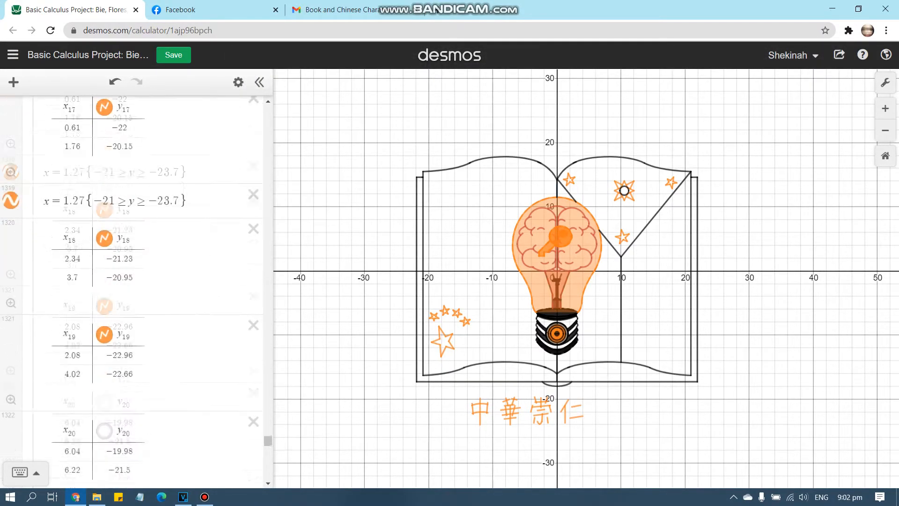
Step: Show the point tables 1322 to 1327 and horizontal lines 1328 to 1333, the upper part of the fifth Chinese character
scroll(103, 405, down, 2)
click(104, 327)
click(104, 422)
scroll(104, 421, down, 3)
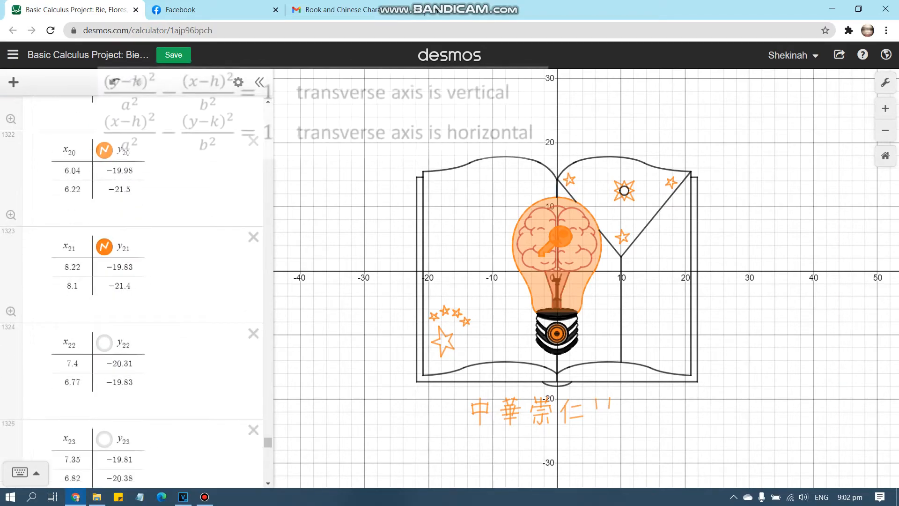
scroll(104, 421, down, 2)
click(104, 226)
click(104, 321)
click(104, 418)
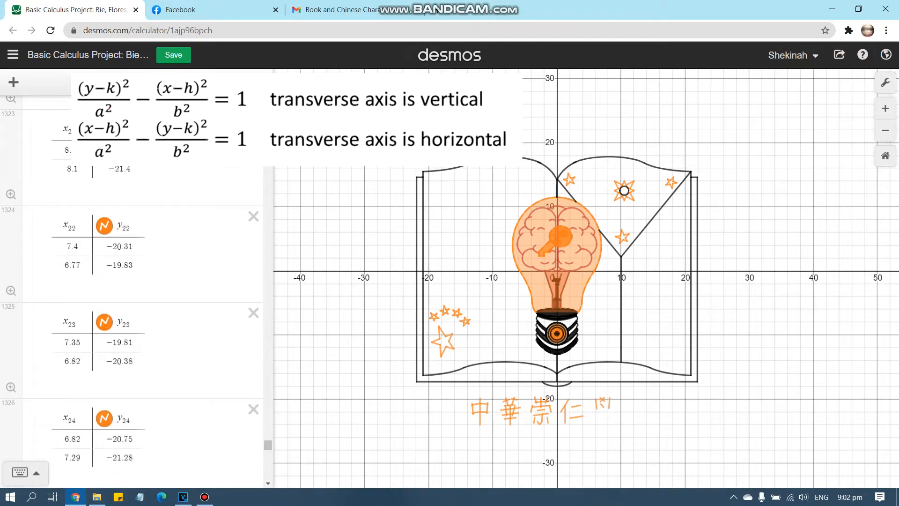
scroll(104, 418, down, 3)
click(104, 339)
scroll(104, 339, down, 2)
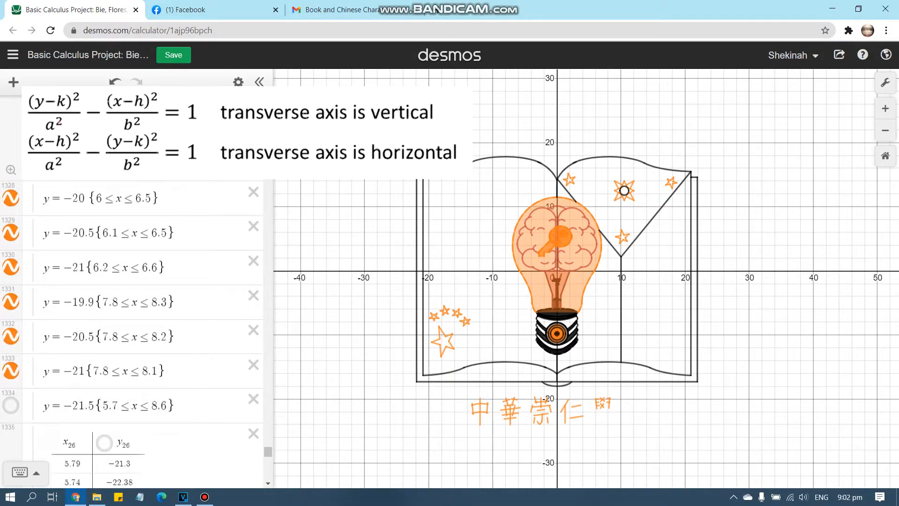
Step: Show expressions 1334 to 1340, including the horizontal line y = −21.5 and point tables x26 to x30, in the fifth Chinese character
click(10, 405)
scroll(10, 405, down, 3)
click(104, 267)
click(103, 363)
scroll(132, 290, down, 2)
click(10, 339)
click(104, 378)
scroll(104, 377, down, 3)
click(104, 298)
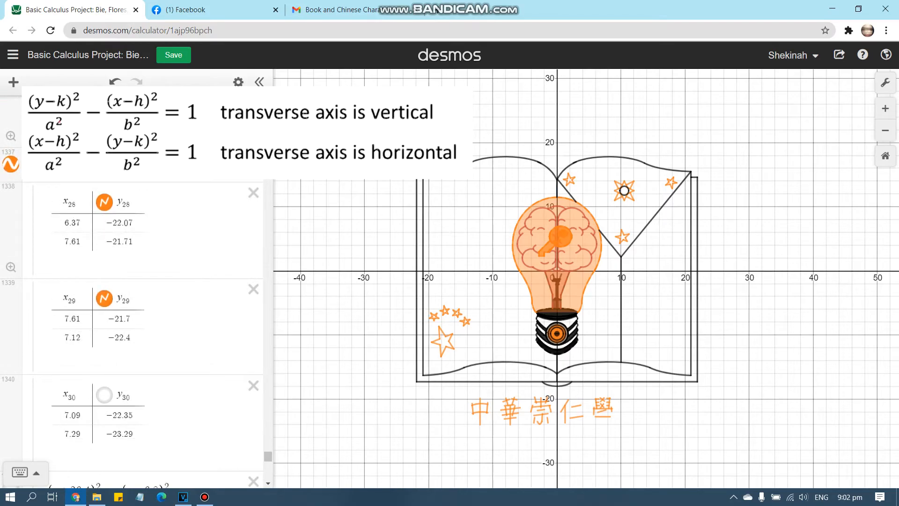
click(104, 395)
Step: Show hyperbola arcs 1341 and 1342 and expressions 1343 to 1347, starting the sixth Chinese character
scroll(104, 395, down, 4)
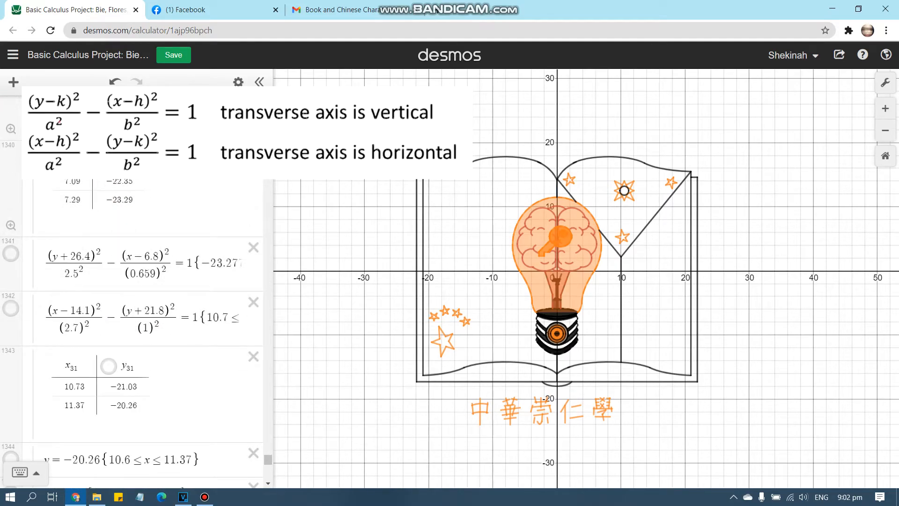
click(10, 308)
scroll(108, 365, down, 2)
click(108, 249)
scroll(108, 249, down, 3)
click(109, 297)
click(109, 394)
Step: Show horizontal line 1348, point tables 1349 to 1353 and circle arc 1354 to complete the sixth Chinese character
scroll(109, 393, down, 3)
click(11, 311)
click(113, 349)
click(113, 445)
scroll(113, 444, down, 3)
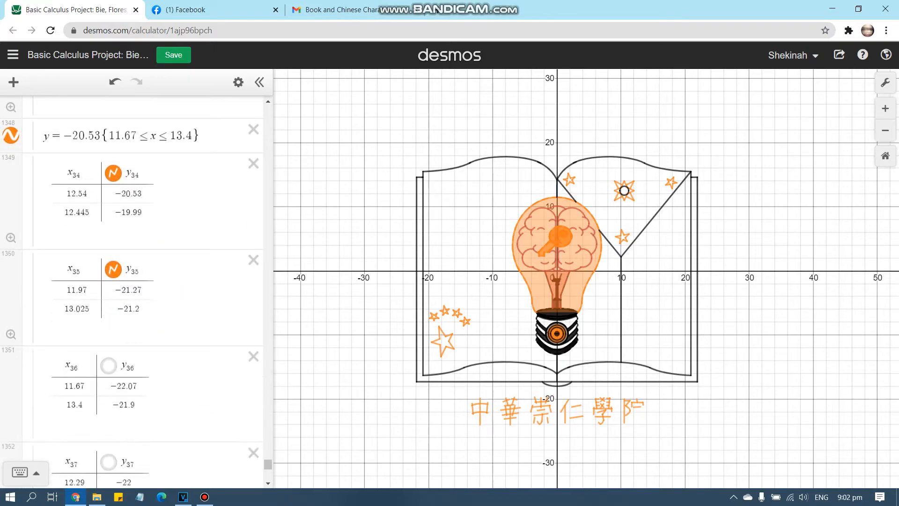
scroll(113, 445, down, 5)
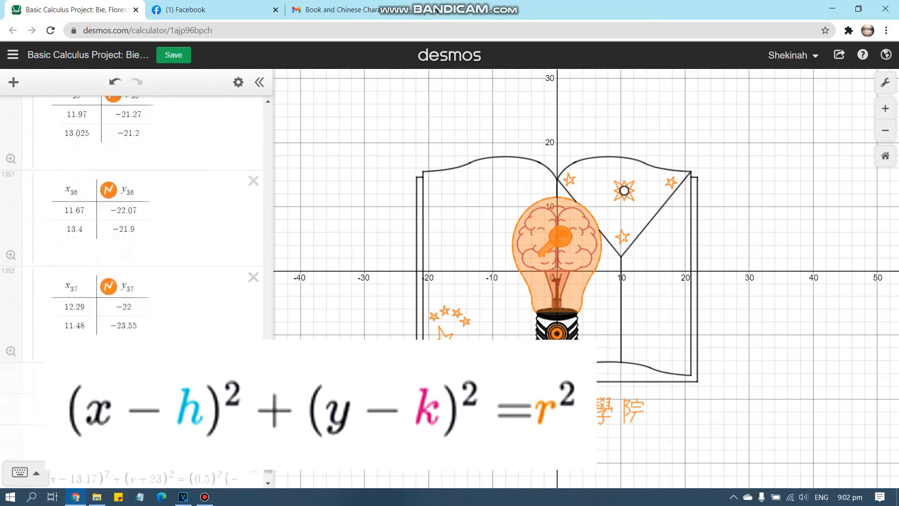
click(108, 265)
click(11, 359)
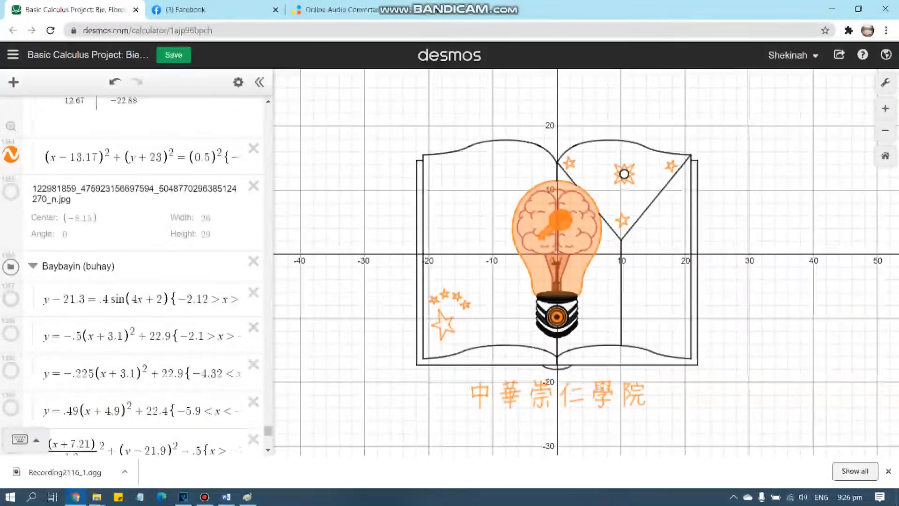
Step: Show and hide the sine curve 1357 of the Baybayin (buhay) folder, and close the browser's downloads bar
click(11, 298)
drag(656, 328, 638, 349)
scroll(136, 276, down, 2)
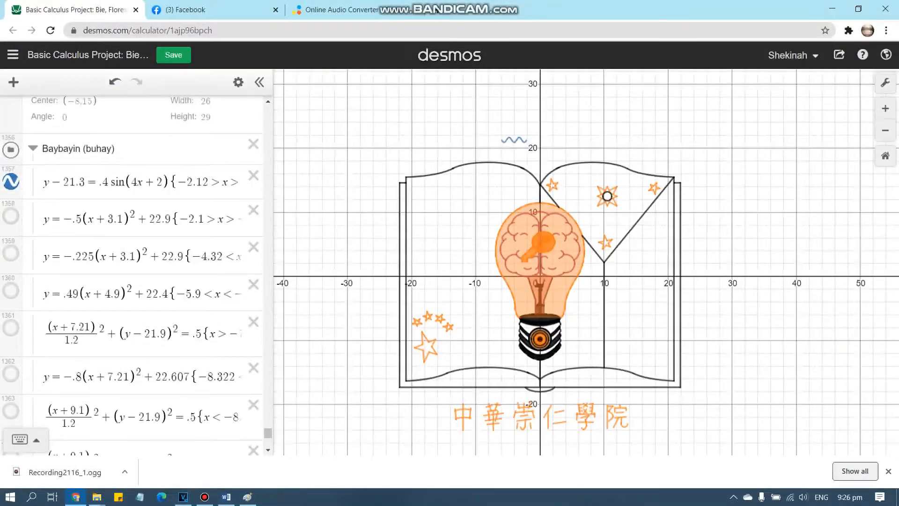
click(11, 181)
click(888, 471)
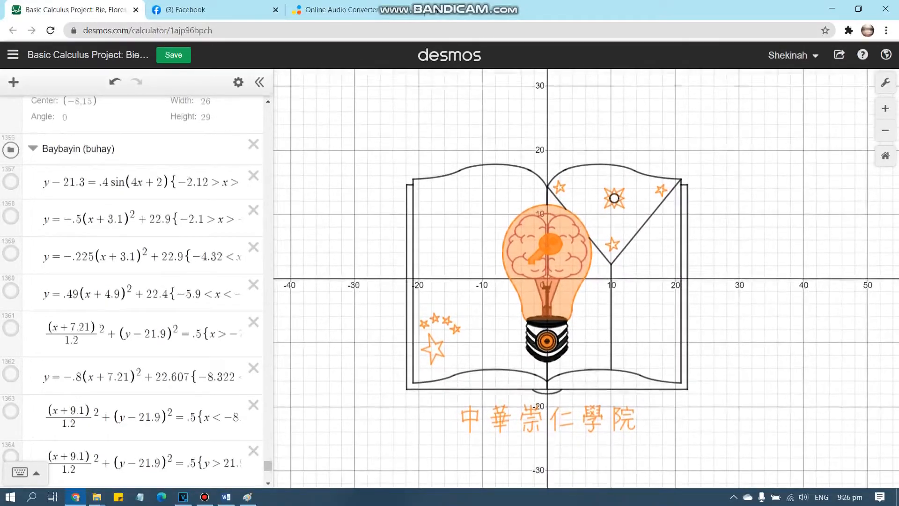
Step: Show the Baybayin (buhay) expressions 1357 to 1363 above the book's left page
click(11, 216)
click(11, 290)
click(10, 328)
scroll(11, 328, down, 2)
click(11, 257)
click(11, 294)
Step: Show the remaining Baybayin (buhay) expressions 1364 to 1368, completing the blue script
click(11, 340)
click(11, 385)
click(11, 431)
scroll(10, 431, down, 2)
click(11, 360)
click(11, 397)
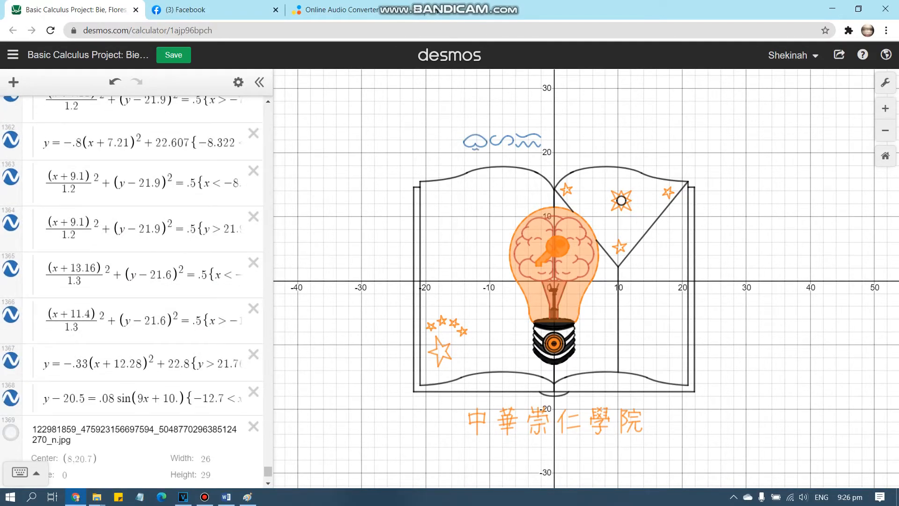
Step: Expand the Baybayin (bayan) folder and show all of its expressions, 1371 to 1378, above the book's right page
scroll(132, 281, down, 3)
click(32, 379)
scroll(131, 281, down, 4)
click(11, 236)
click(11, 274)
click(10, 320)
click(11, 366)
click(11, 403)
click(11, 440)
scroll(11, 440, down, 3)
click(11, 330)
click(11, 366)
Step: Collapse the Baybayin (buhay) and Baybayin (bayan) folders
scroll(11, 367, up, 12)
scroll(33, 346, up, 10)
scroll(32, 345, down, 5)
click(32, 344)
scroll(32, 345, down, 2)
scroll(131, 281, down, 3)
scroll(132, 281, up, 10)
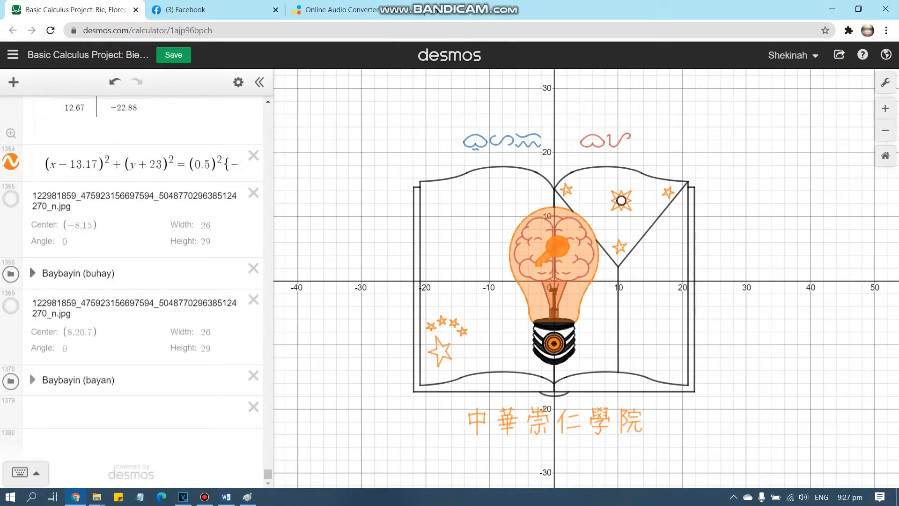
scroll(131, 280, up, 10)
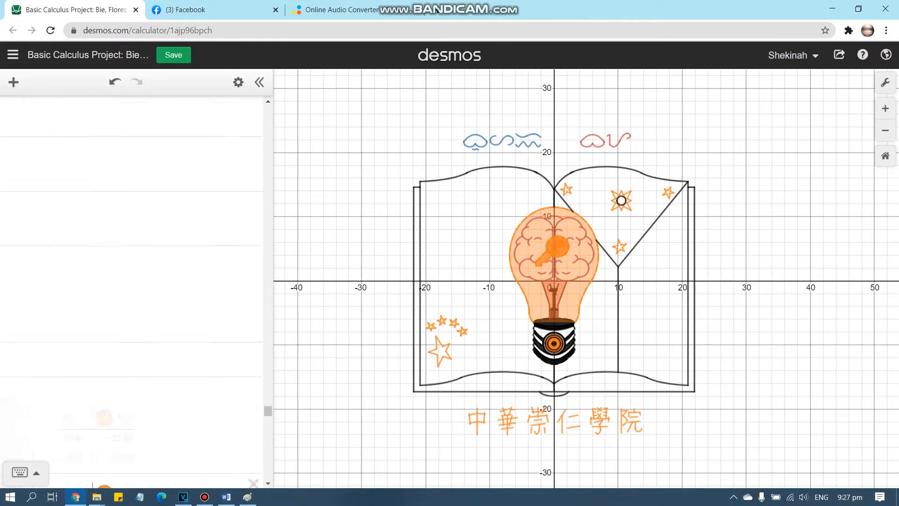
Step: Expand the Outer Circle folder and show circles 1279 to 1281 around the whole drawing
scroll(32, 319, up, 10)
scroll(32, 319, down, 5)
click(32, 320)
click(32, 224)
scroll(496, 270, down, 3)
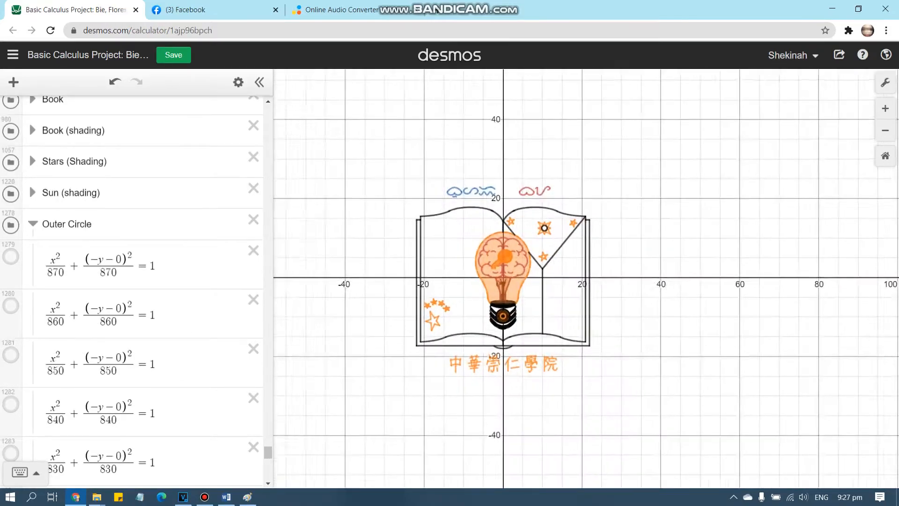
click(10, 256)
scroll(10, 256, down, 1)
click(11, 246)
click(11, 296)
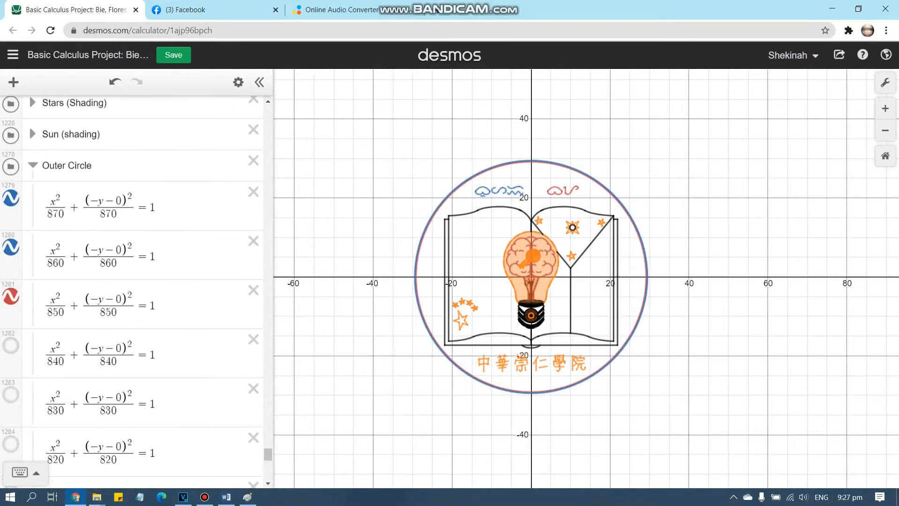
Step: Show circles 1282 to 1285 and the wavy polar curves 1286 and 1287 that form the seal's outer border
scroll(11, 211, down, 4)
click(11, 178)
click(10, 218)
click(11, 367)
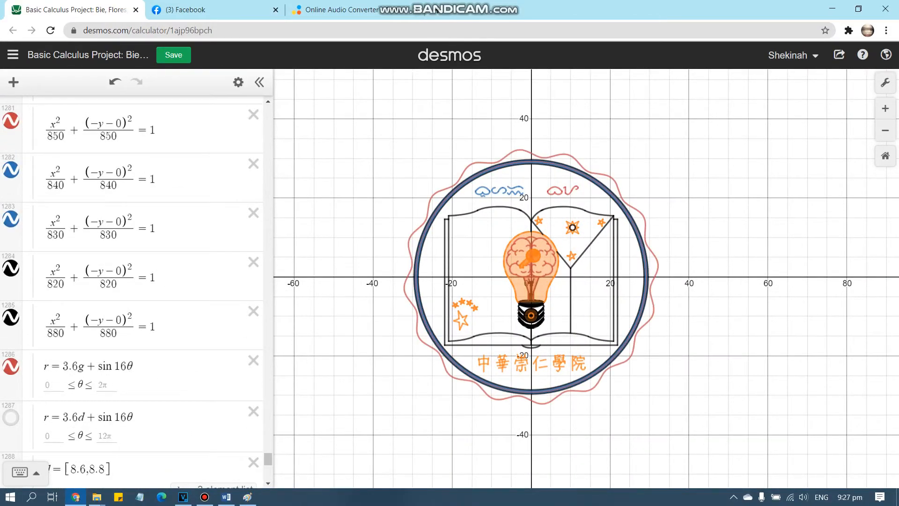
scroll(11, 328, down, 3)
click(11, 242)
scroll(11, 242, down, 2)
scroll(132, 281, up, 7)
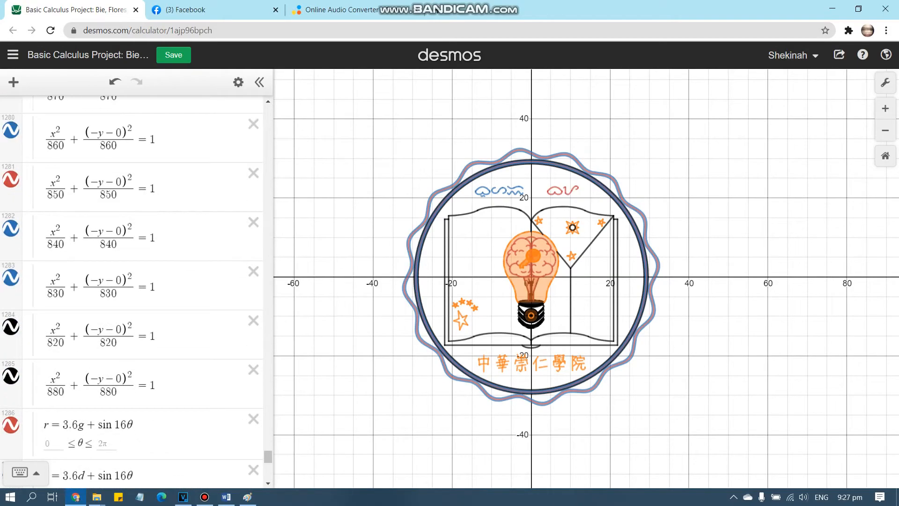
scroll(484, 280, up, 3)
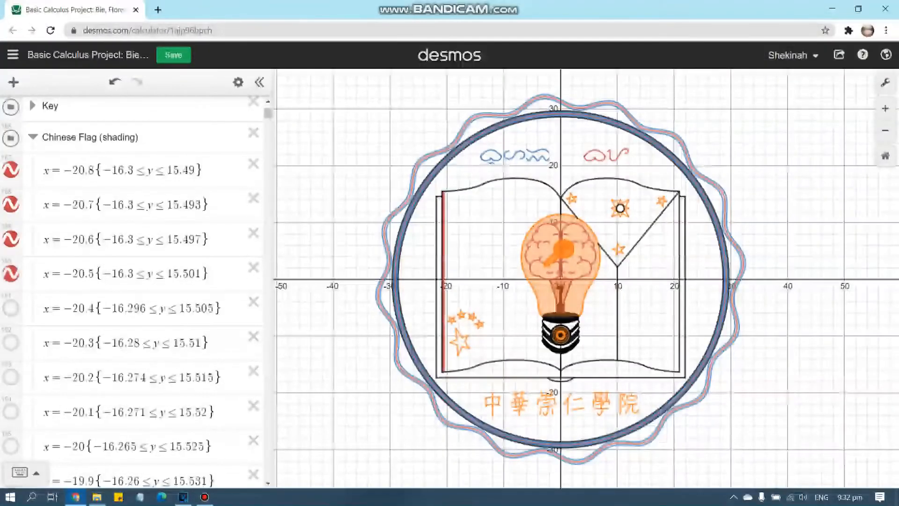
Step: Show the Chinese Flag (shading) lines 191 to 216, from x = −20.4 to x = −19.2
scroll(131, 281, down, 4)
click(10, 201)
click(10, 236)
click(10, 270)
scroll(10, 270, down, 3)
click(10, 129)
click(10, 164)
click(11, 199)
click(10, 233)
click(10, 230)
click(10, 264)
click(11, 299)
click(10, 333)
click(10, 368)
click(10, 402)
scroll(10, 402, down, 6)
click(10, 144)
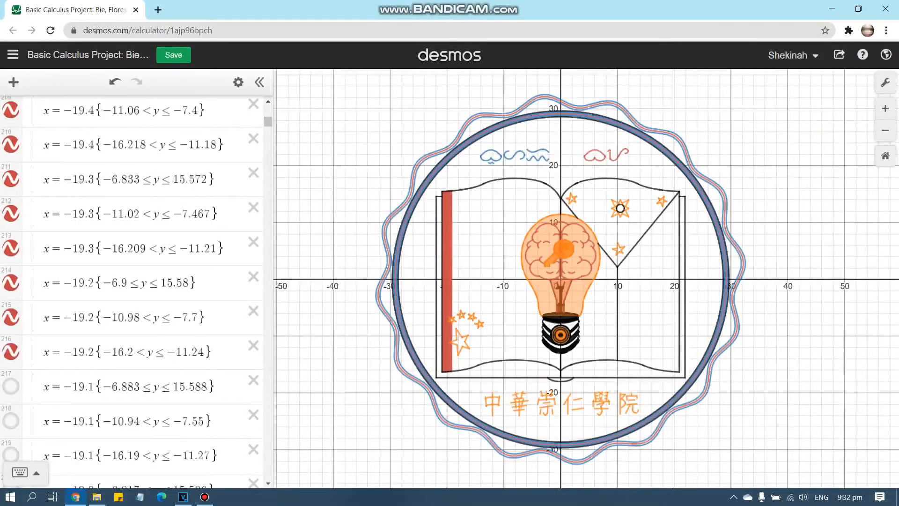
Step: Show the Chinese Flag shading lines 217 to 227, from x = −19.1 to the first segments at x = −18.8
scroll(11, 352, down, 5)
click(10, 152)
click(11, 186)
scroll(11, 324, down, 3)
click(10, 184)
click(10, 218)
click(10, 252)
click(10, 287)
scroll(10, 287, down, 3)
click(11, 147)
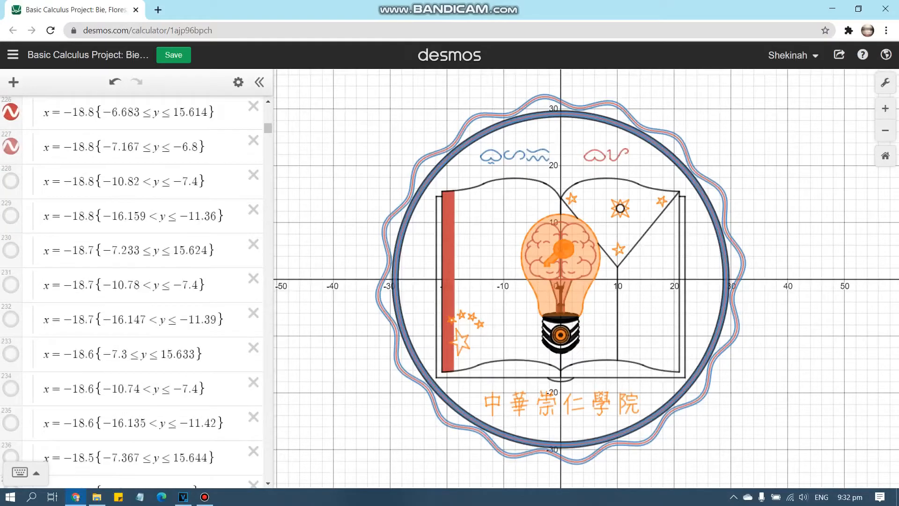
Step: Show the Chinese Flag shading lines 228 to 240, from the remaining x = −18.8 segments to x = −18.4
click(11, 319)
scroll(10, 319, down, 5)
click(10, 119)
click(10, 154)
click(11, 188)
click(10, 223)
click(10, 257)
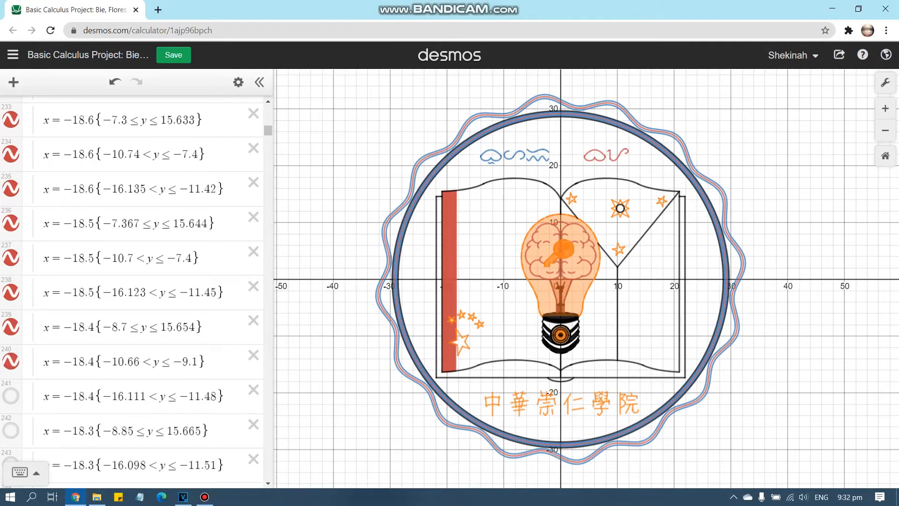
Step: Show the Chinese Flag shading lines 241 to 250, from the last x = −18.4 segment to x = −18.0
click(10, 396)
click(10, 430)
scroll(11, 430, down, 6)
click(11, 275)
click(10, 310)
click(10, 345)
click(10, 380)
click(11, 414)
Step: Show the Chinese Flag shading lines 251 to 257, from the last x = −18.0 segment to x = −17.8
scroll(10, 414, down, 4)
click(10, 214)
click(10, 248)
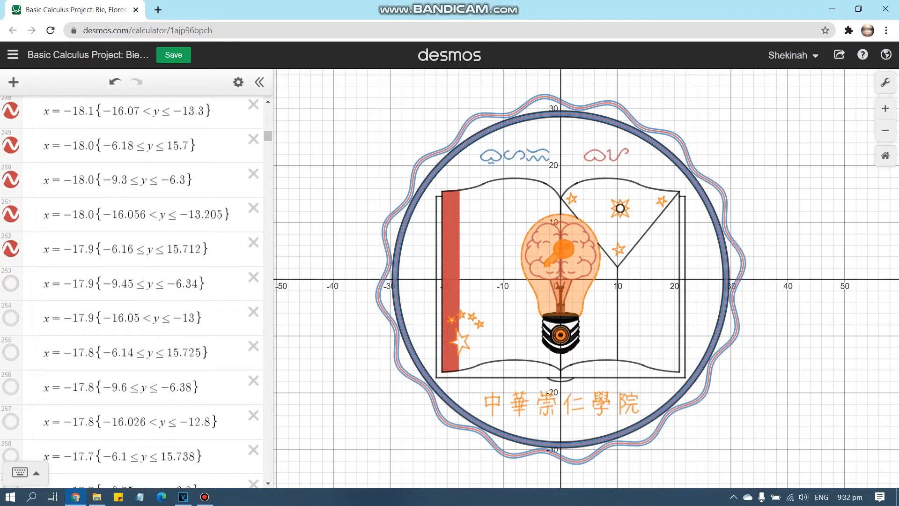
click(11, 421)
scroll(11, 421, down, 6)
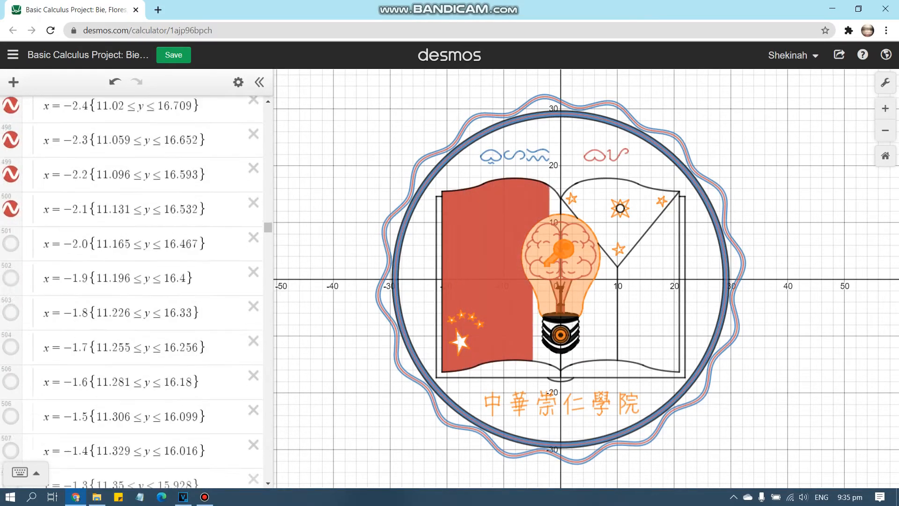
Step: Show the Chinese Flag shading lines 501 to 517, from x = −2.0 to x = −0.4
scroll(10, 209, down, 1)
click(10, 197)
click(10, 232)
click(11, 265)
click(10, 300)
click(10, 334)
click(10, 369)
scroll(10, 369, down, 4)
click(10, 259)
click(10, 294)
click(10, 328)
scroll(11, 328, down, 3)
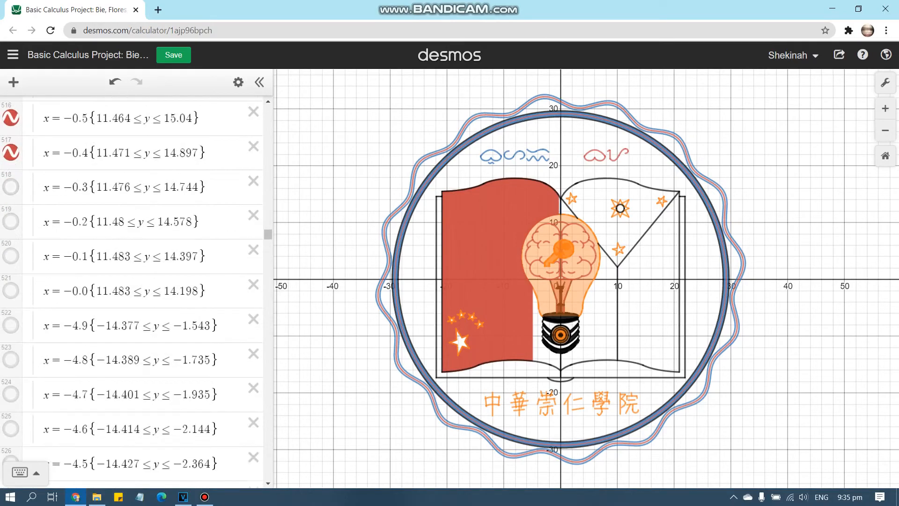
Step: Show the Chinese Flag shading lines 518 to 531, from x = −0.3 to −0.0 and from x = −4.9 to −4.0
scroll(11, 290, down, 2)
click(11, 208)
click(11, 243)
click(10, 277)
click(10, 312)
click(10, 346)
click(10, 380)
scroll(10, 380, down, 4)
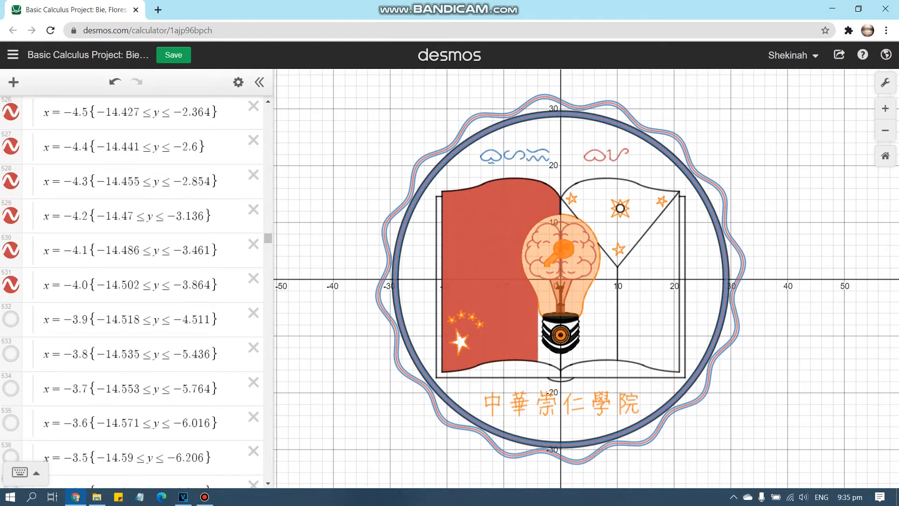
Step: Show the Chinese Flag shading lines 532 to 545, from x = −3.9 to the first x = −3.1 segment
click(10, 128)
click(10, 162)
click(11, 197)
click(10, 232)
click(10, 266)
click(10, 300)
scroll(10, 370, down, 5)
click(10, 113)
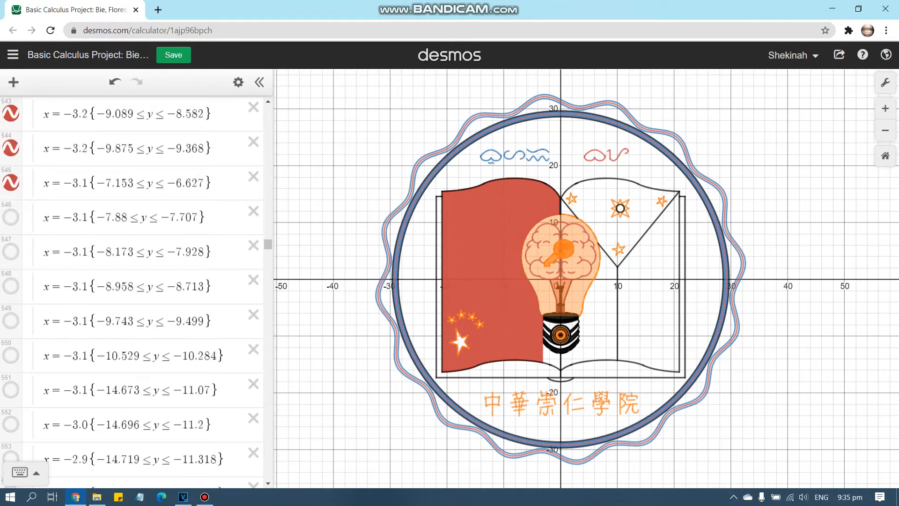
Step: Show the Chinese Flag shading lines 546 to 572, from the remaining x = −3.1 segments to x = −1.0
click(10, 389)
click(10, 424)
scroll(10, 328, down, 5)
click(11, 283)
click(10, 422)
scroll(11, 327, down, 4)
click(10, 222)
click(10, 256)
click(10, 291)
click(10, 429)
scroll(11, 328, down, 5)
click(10, 170)
click(10, 378)
click(10, 412)
scroll(10, 327, down, 5)
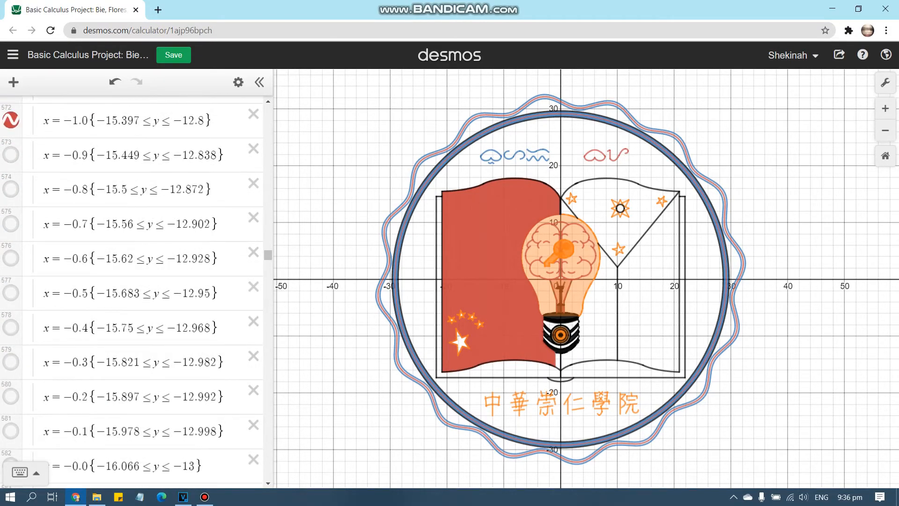
Step: Show the last Chinese Flag shading lines, from x = −0.9 to x = −0.0, and the remaining curves up to 586
scroll(10, 328, down, 6)
click(10, 114)
click(11, 149)
click(10, 186)
click(10, 226)
click(10, 269)
scroll(11, 268, down, 3)
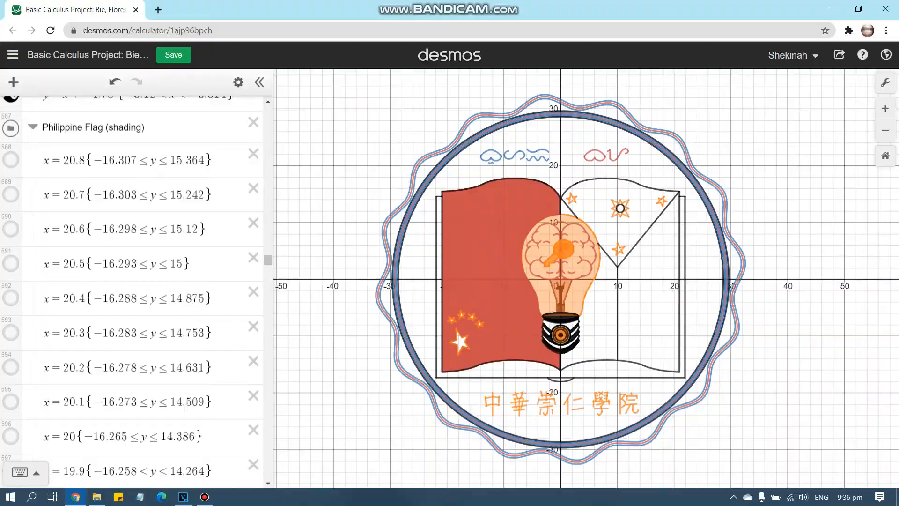
Step: Show the blue Philippine Flag (shading) lines 588 to 602, from x = 20.8 to x = 19.4
click(10, 332)
click(11, 366)
click(10, 401)
scroll(10, 401, down, 4)
click(10, 340)
click(10, 374)
click(11, 409)
scroll(10, 409, down, 4)
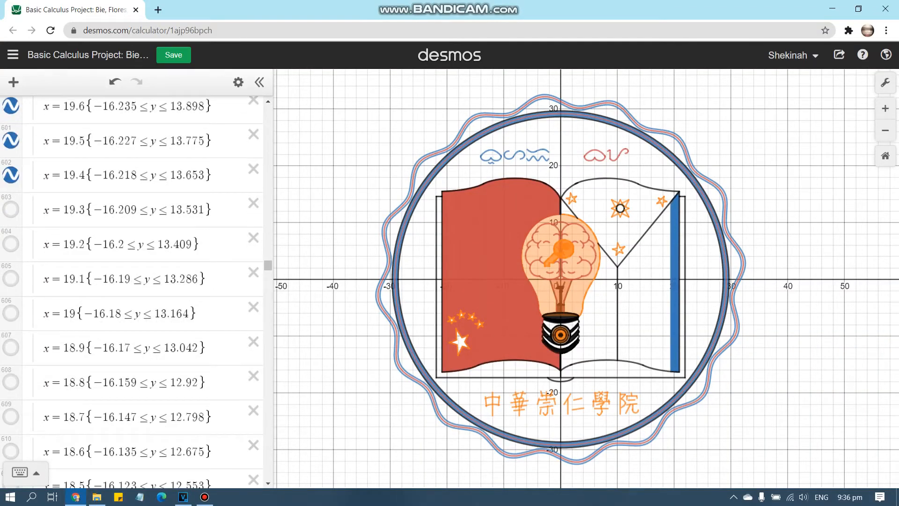
Step: Show the blue Philippine Flag shading lines 603 to 615, from x = 19.3 to x = 18.1
click(10, 382)
click(10, 416)
scroll(10, 417, down, 3)
click(11, 379)
click(11, 413)
click(11, 448)
scroll(11, 448, down, 5)
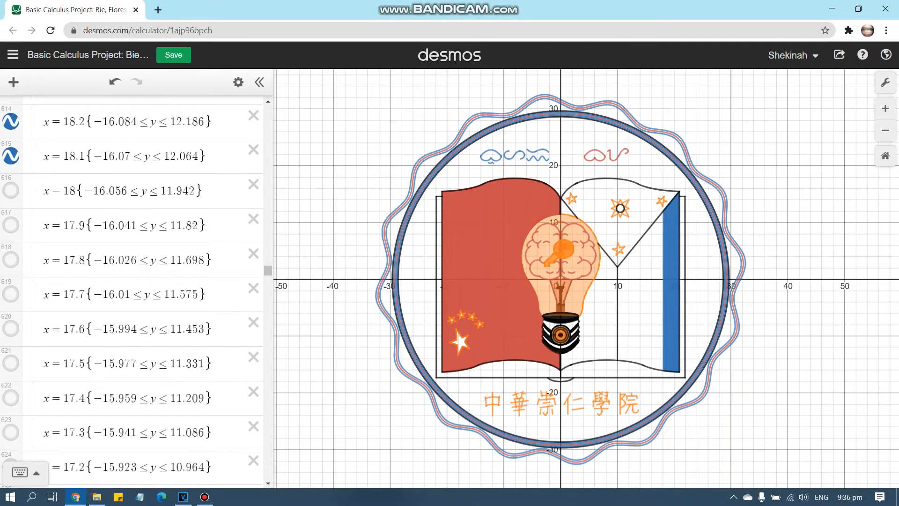
Step: Show the blue Philippine Flag shading lines 616 to 629, from x = 18 to x = 16.7
click(11, 328)
click(11, 363)
click(10, 398)
scroll(10, 398, down, 5)
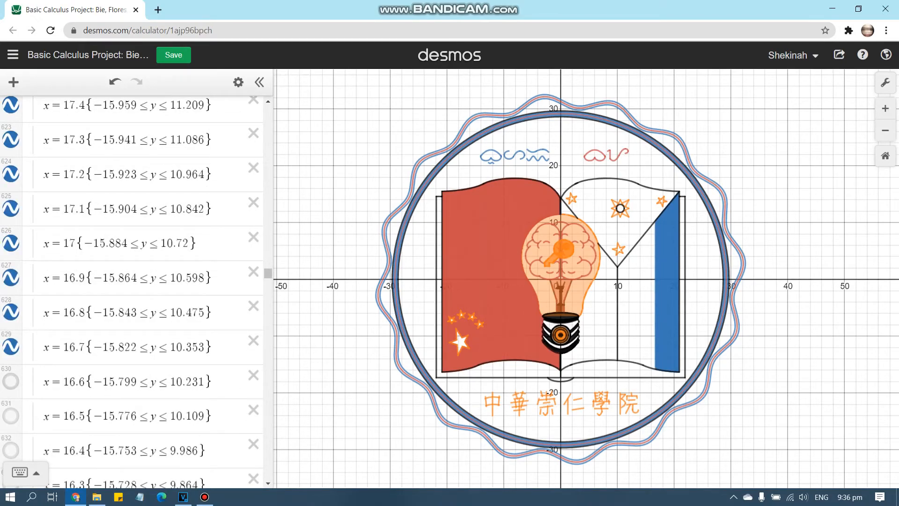
Step: Show the blue Philippine Flag shading lines 630 to 642, from x = 16.6 to x = 15.4
click(10, 382)
click(10, 417)
click(11, 451)
scroll(10, 450, down, 4)
click(10, 353)
click(11, 388)
click(10, 422)
scroll(10, 423, down, 4)
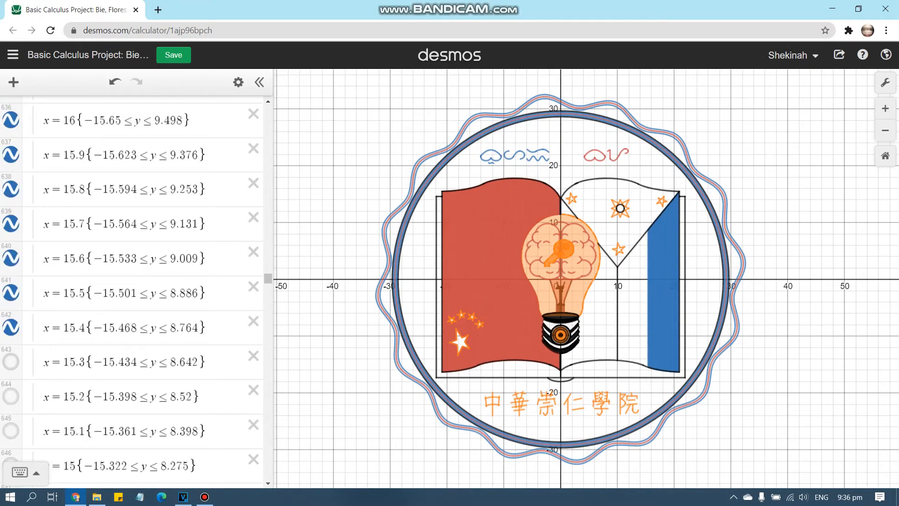
Step: Show the blue Philippine Flag shading lines 643 to 654, from x = 15.3 to x = 14.2
click(11, 362)
click(10, 396)
click(10, 431)
scroll(11, 430, down, 4)
scroll(10, 369, down, 4)
click(10, 169)
click(10, 205)
click(11, 239)
click(10, 273)
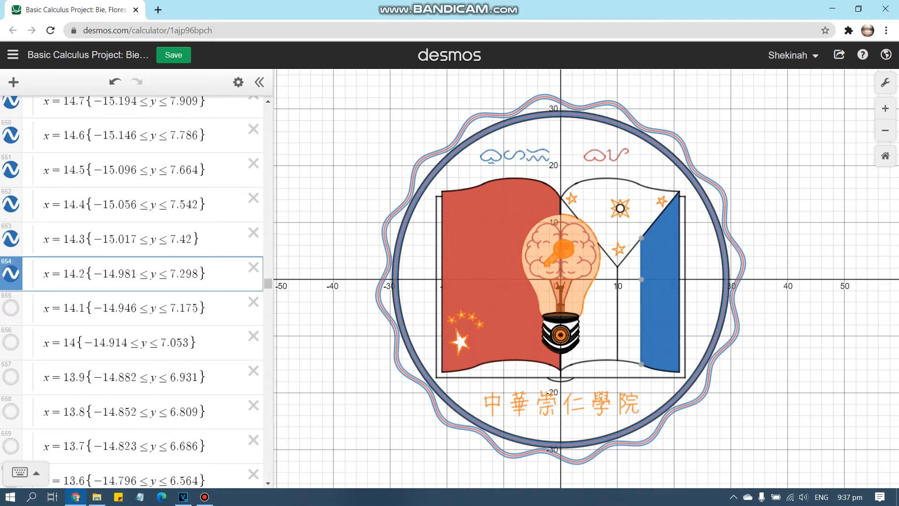
Step: Show the blue Philippine Flag shading lines 655 to 668, from x = 14.1 to x = 12.8
click(11, 307)
click(10, 343)
scroll(10, 342, down, 4)
click(11, 316)
click(10, 351)
scroll(10, 350, down, 4)
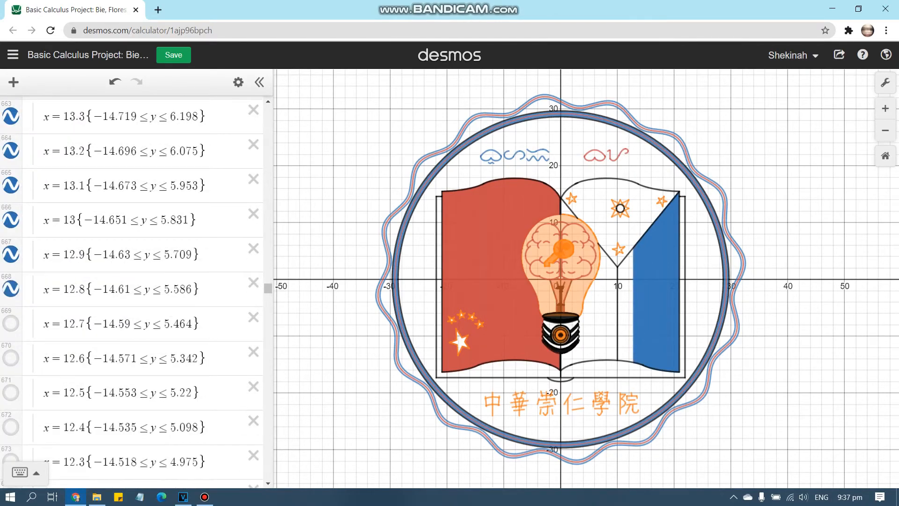
Step: Show the blue Philippine Flag shading lines 669 to 682, from x = 12.7 to x = 11.4
click(10, 323)
click(10, 358)
click(10, 392)
scroll(11, 393, down, 4)
click(10, 330)
click(10, 366)
click(10, 399)
scroll(10, 400, down, 4)
click(11, 201)
click(10, 235)
click(10, 271)
click(10, 305)
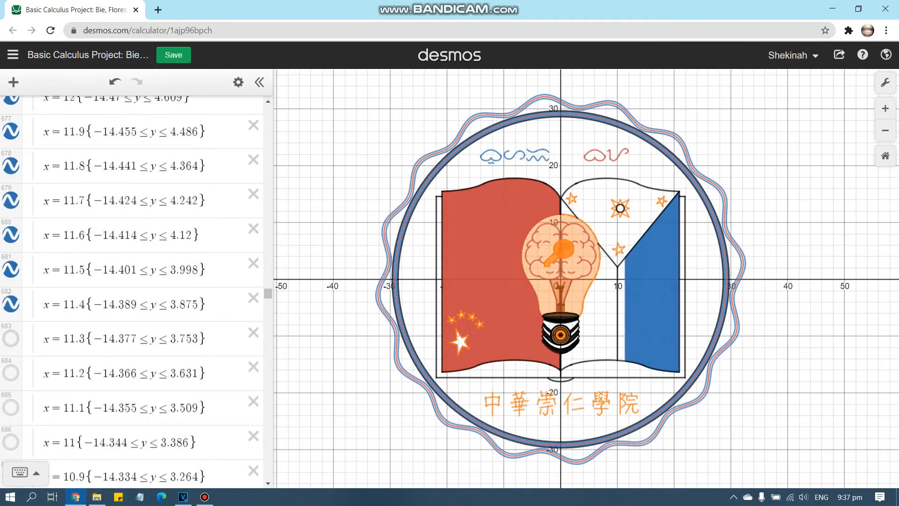
Step: Show the blue Philippine Flag shading lines 683 to 695, from x = 11.3 to x = 10.1
click(10, 404)
click(10, 439)
scroll(10, 438, down, 4)
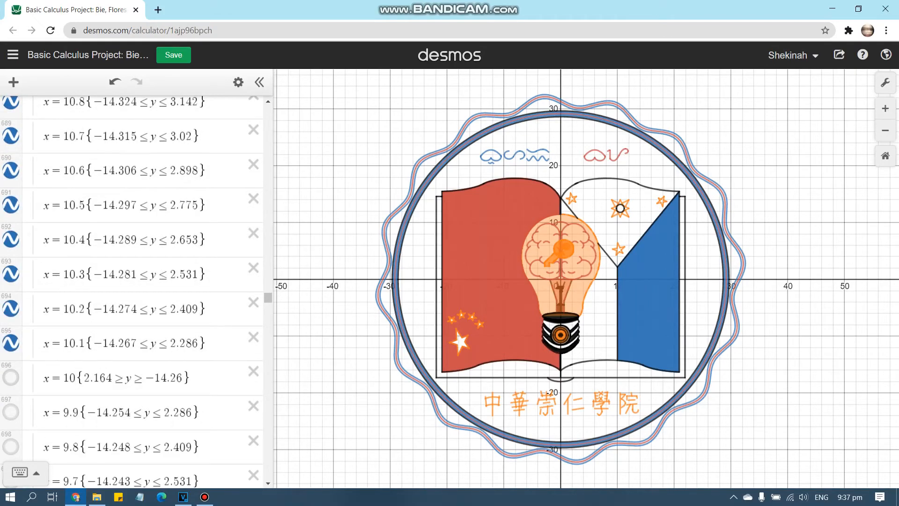
Step: Show the Philippine Flag shading lines 696 to 710, from x = 10 to x = 8.6, starting the red half
click(11, 377)
click(11, 411)
click(11, 446)
scroll(10, 446, down, 4)
scroll(10, 385, down, 5)
click(10, 185)
click(10, 220)
click(10, 255)
click(10, 289)
click(10, 323)
click(11, 359)
click(10, 392)
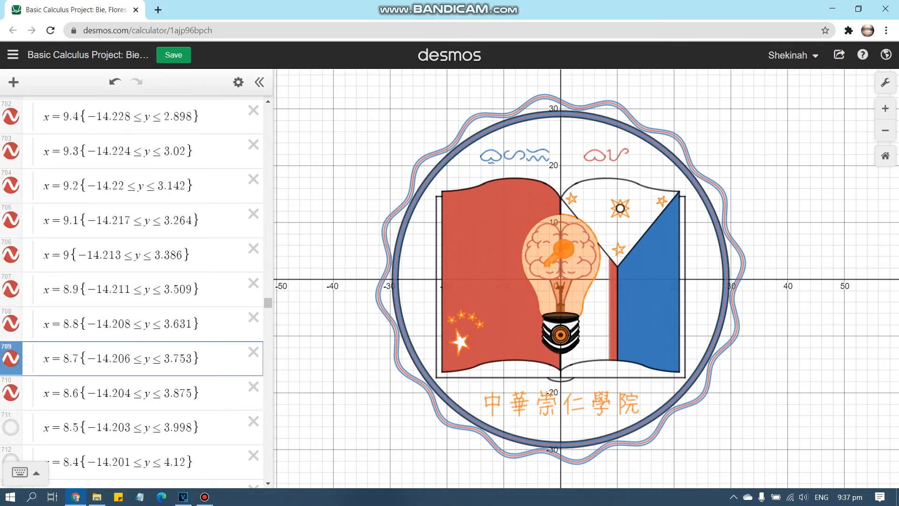
Step: Show the red Philippine Flag shading lines from 711 on, from x = 8.5 to about x = 7.6
click(11, 297)
click(10, 332)
click(10, 366)
click(10, 401)
click(10, 435)
scroll(10, 435, down, 5)
click(10, 423)
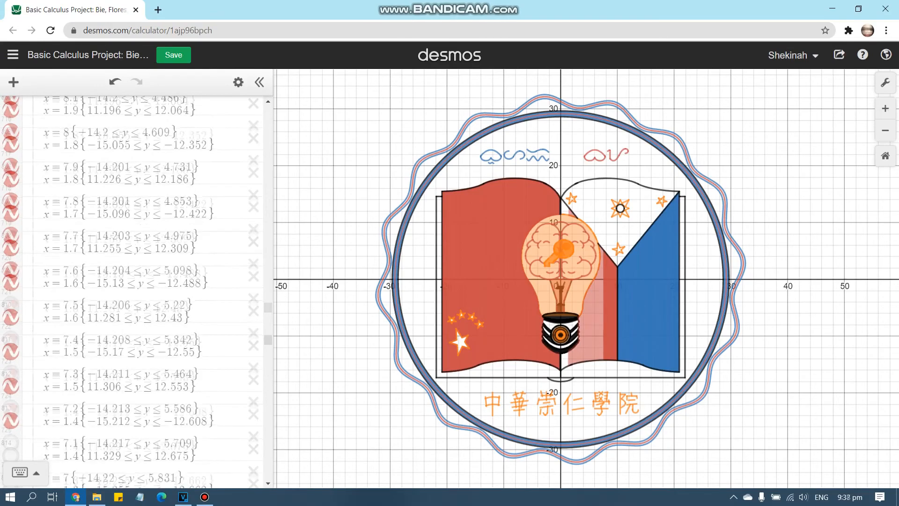
Step: Show the red Philippine Flag shading lines 814 to 826, from the upper x = 1.4 segment to x = 0.8
scroll(10, 422, down, 5)
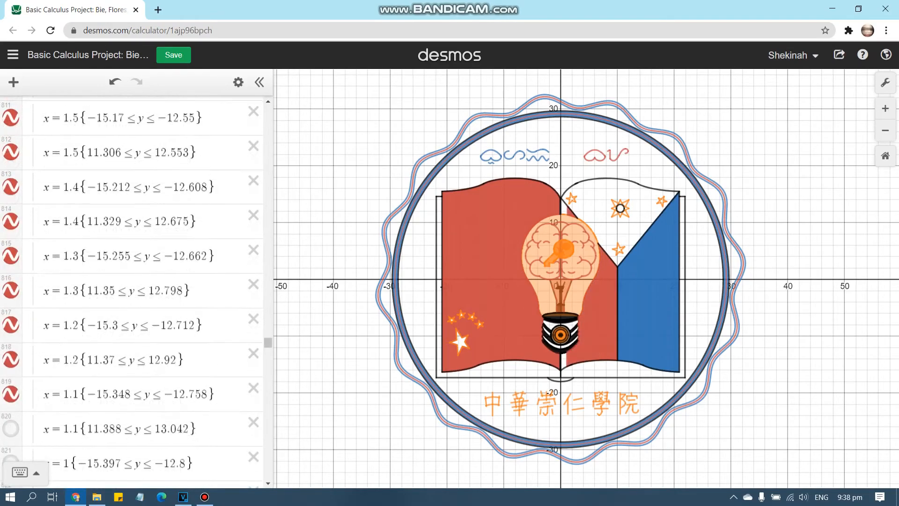
scroll(10, 394, down, 5)
click(10, 196)
click(11, 230)
click(10, 264)
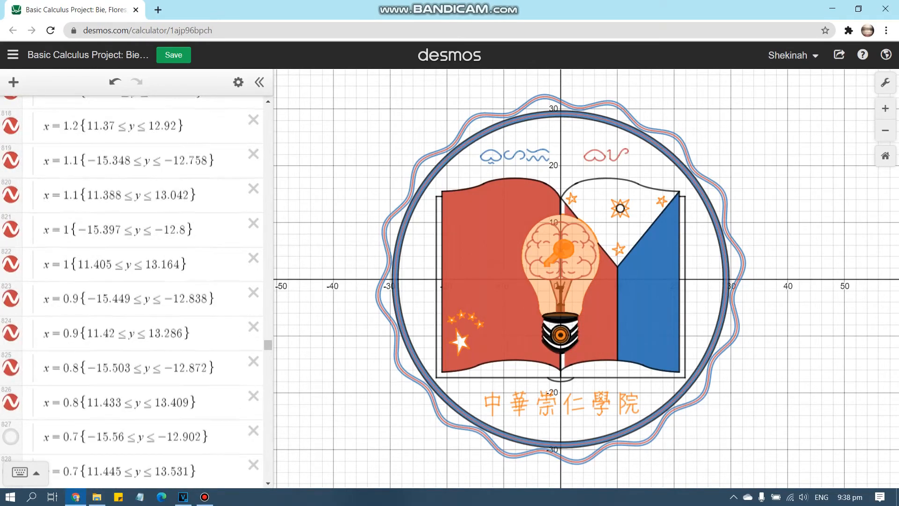
Step: Show the Philippine Flag shading lines 827 to 840, from x = 0.7 to x = 0.1
scroll(11, 264, down, 5)
click(10, 203)
click(11, 237)
click(10, 271)
click(10, 445)
scroll(11, 444, down, 7)
click(10, 127)
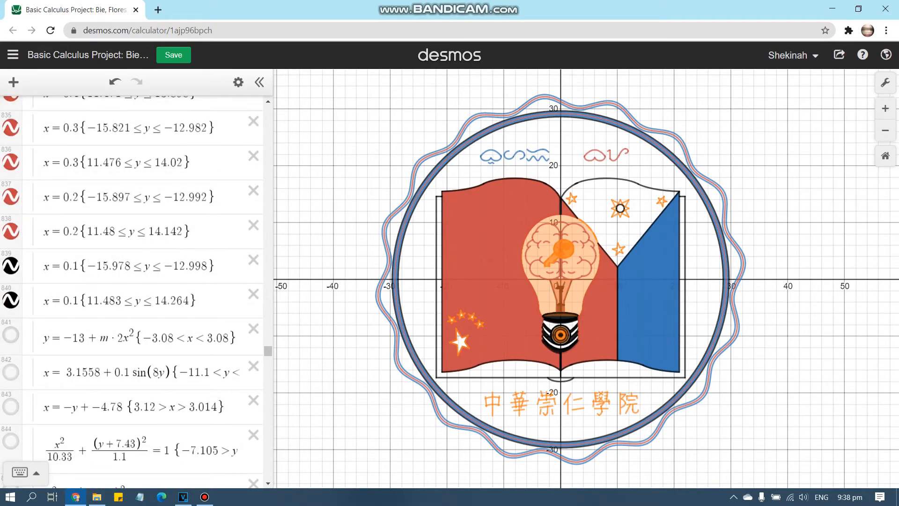
Step: Show the Philippine Flag shading section's curves 841 to 843 and the ellipse equations that follow from 844
click(10, 335)
click(10, 372)
click(10, 407)
scroll(11, 406, down, 5)
click(10, 207)
click(10, 257)
click(11, 307)
click(10, 357)
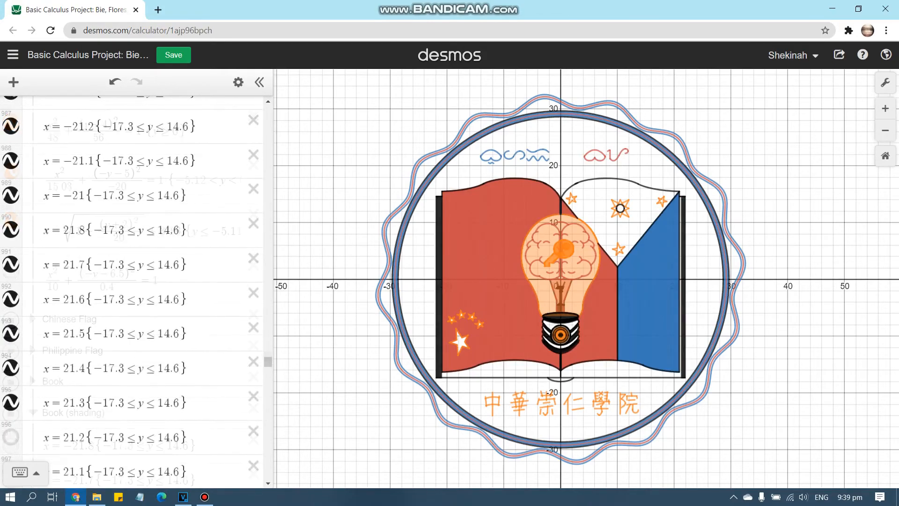
Step: Show the Book shading lines from x = 21.2 on and the (x + 8.1)² ellipse curves through expression 1005
scroll(10, 281, down, 6)
click(10, 111)
click(10, 140)
click(10, 175)
click(10, 207)
click(11, 261)
click(10, 301)
scroll(10, 281, down, 5)
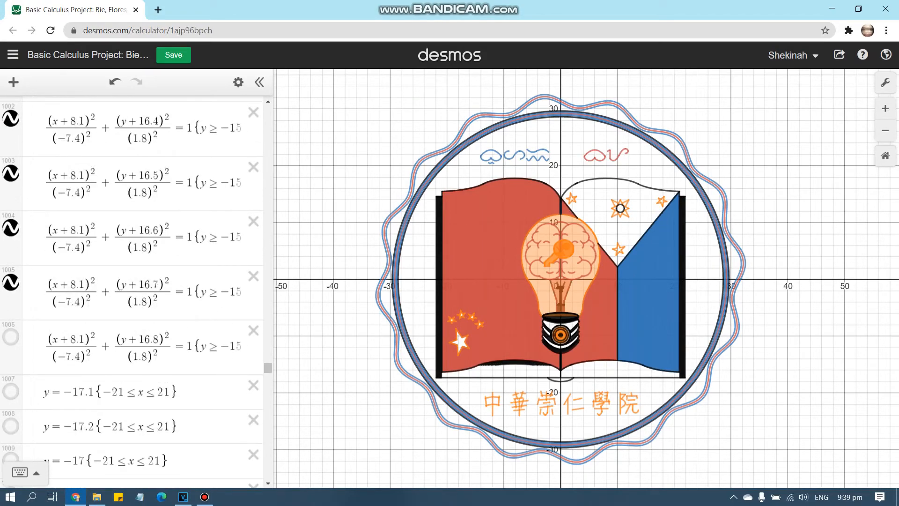
Step: Show the last (x + 8.1)² ellipse curve, 1006, and the book's horizontal shading lines through y = −16.4, expression 1015
click(11, 336)
click(11, 391)
scroll(11, 391, down, 5)
click(10, 191)
click(11, 226)
click(10, 261)
click(10, 295)
click(10, 398)
click(11, 433)
Step: Show the book's horizontal shading lines 1016 to 1027, from y = −16.3 to the x < 0 segment at y = −15.3
scroll(11, 433, down, 5)
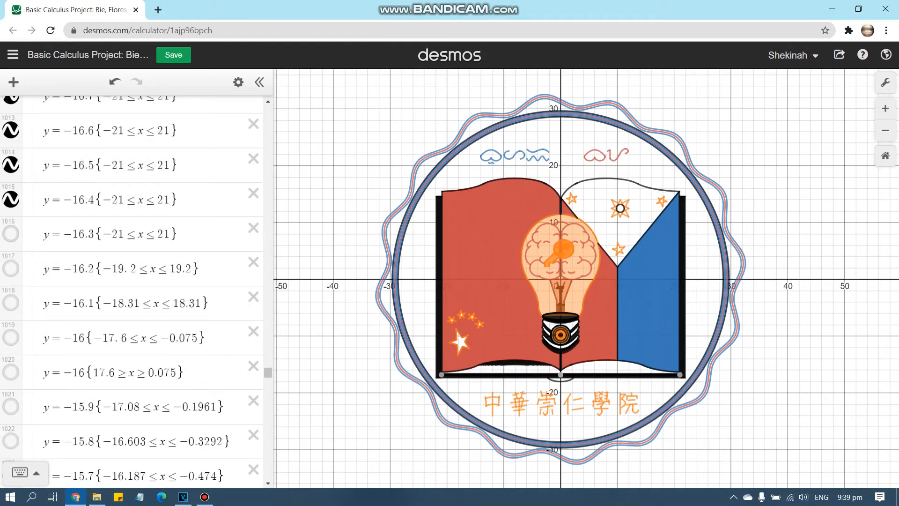
click(10, 372)
click(10, 407)
scroll(10, 406, down, 4)
click(10, 404)
click(10, 438)
Step: Show the book shading lines 1028 to 1038, from y = −15.2 on, and the (x − 8.1)² ellipse curves 1039 and 1040
scroll(10, 438, down, 5)
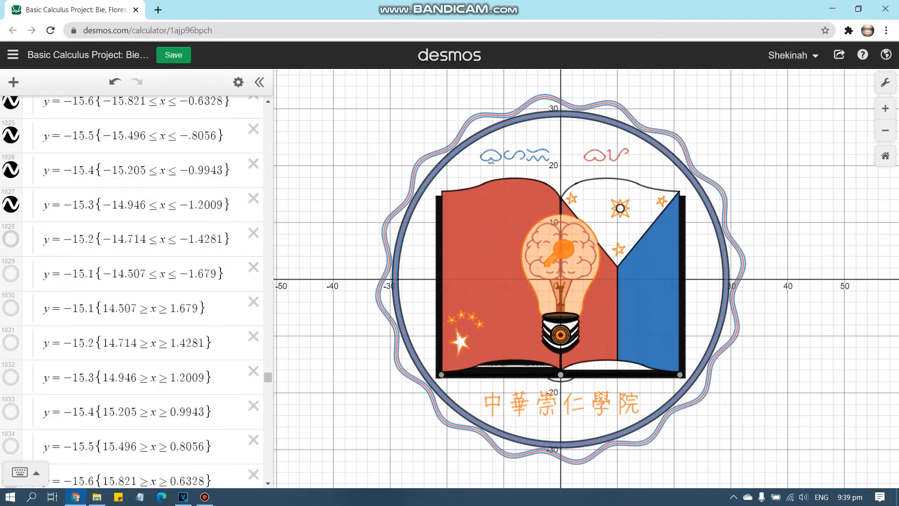
click(10, 412)
click(10, 445)
scroll(10, 445, down, 3)
click(11, 340)
click(10, 373)
scroll(10, 409, down, 3)
click(10, 267)
Step: Show the (x − 8.1)² ellipse curves that shade the book's other page edge, from expression 1041 on
scroll(10, 322, down, 2)
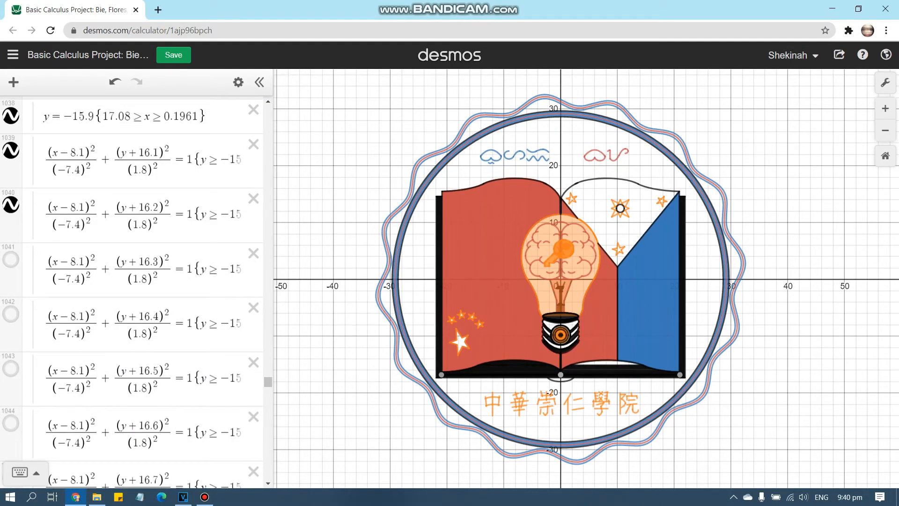
click(10, 423)
scroll(11, 423, down, 5)
click(10, 185)
click(10, 240)
click(10, 294)
click(10, 347)
Step: Show the remaining book shading curves through 1056 and the first star shading lines, x = −19.5 to x = −19.1
scroll(10, 402, down, 6)
click(11, 210)
click(11, 263)
click(10, 316)
click(10, 369)
click(11, 404)
scroll(11, 405, down, 5)
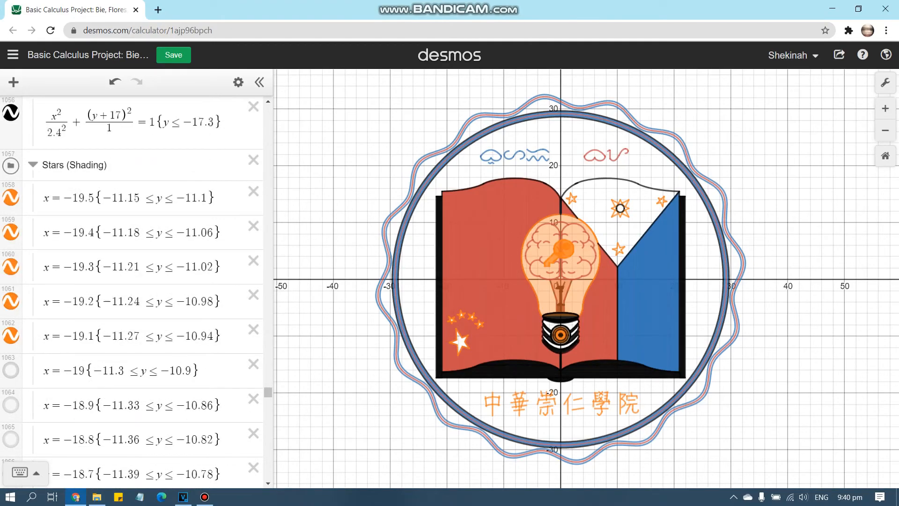
Step: Show the large Chinese flag star's shading lines from x = −19, expression 1063, through x = −17.3
scroll(10, 336, down, 3)
click(11, 194)
click(11, 228)
click(10, 263)
click(11, 298)
click(10, 333)
click(10, 367)
click(11, 401)
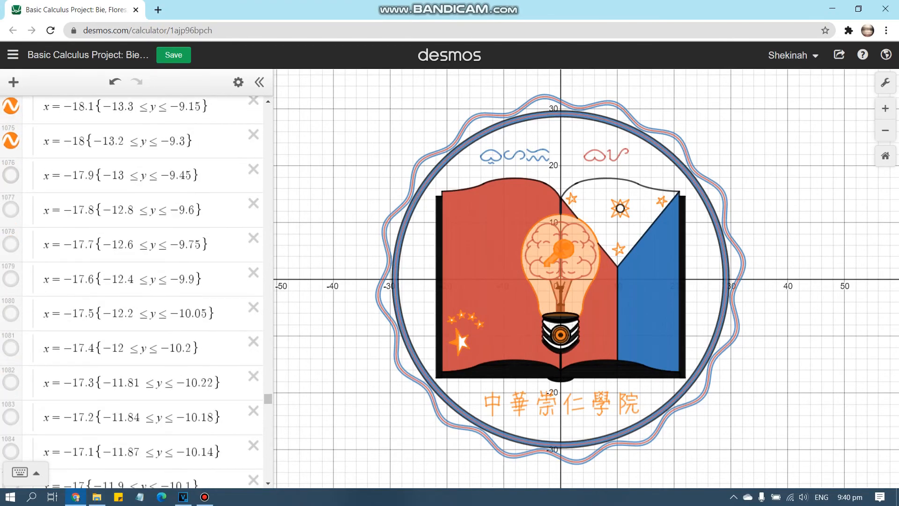
click(10, 382)
scroll(10, 382, down, 3)
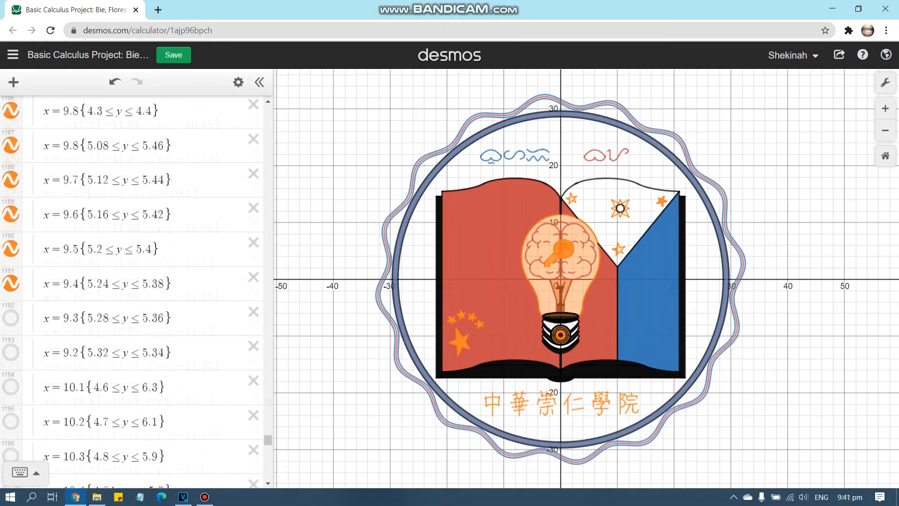
Step: Show the lower Philippine flag star's shading lines 1192 to 1208, from x = 9.3 to x = 11.2
click(10, 352)
scroll(10, 351, down, 3)
click(11, 152)
click(10, 188)
click(10, 222)
click(10, 256)
click(10, 325)
click(11, 360)
scroll(10, 359, down, 4)
click(10, 333)
click(10, 368)
scroll(11, 367, down, 3)
click(10, 226)
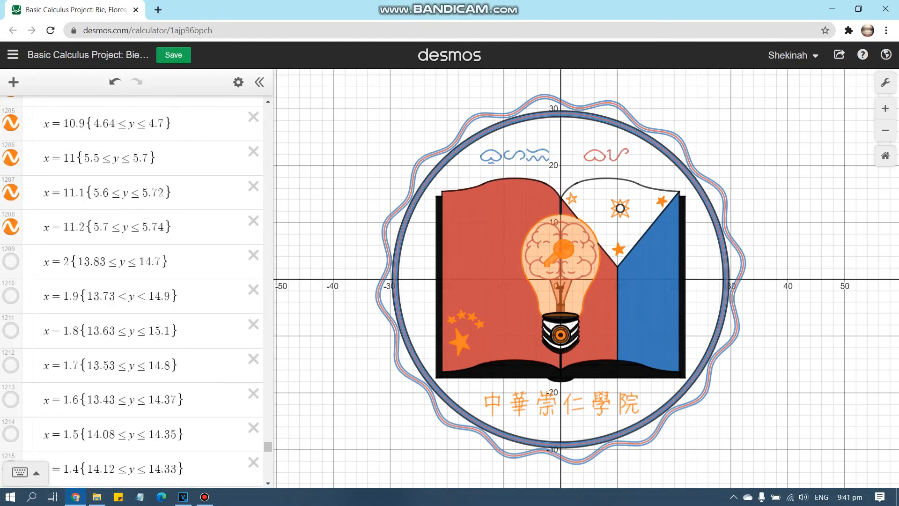
Step: Show the shading lines 1209 to 1220 of the Philippine flag star near the book's spine, from x = 2 to x = 2.3
click(10, 365)
click(10, 399)
scroll(11, 399, down, 5)
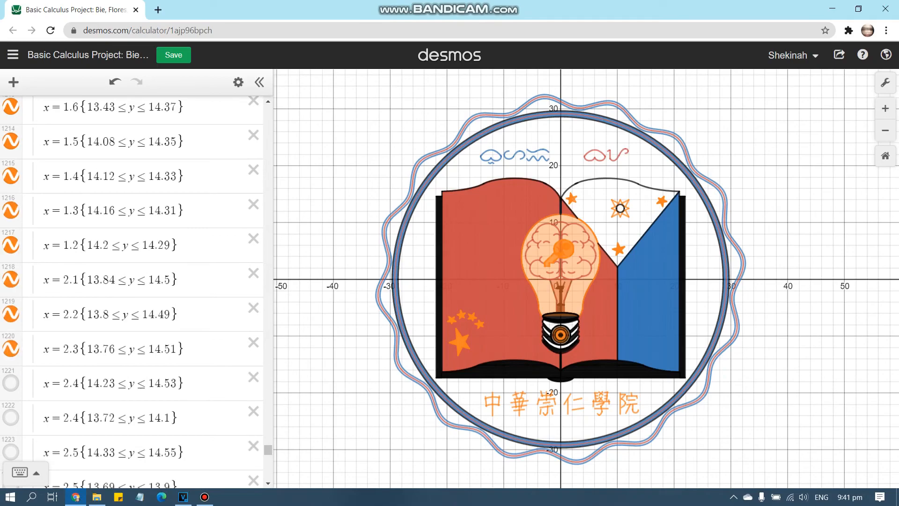
Step: Show the star's remaining shading lines from x = 2.4 to x = 2.7 and the first Sun shading lines at x = 11.9 and 11.8
click(10, 383)
click(11, 417)
scroll(11, 417, down, 5)
click(10, 297)
scroll(10, 297, down, 3)
click(11, 188)
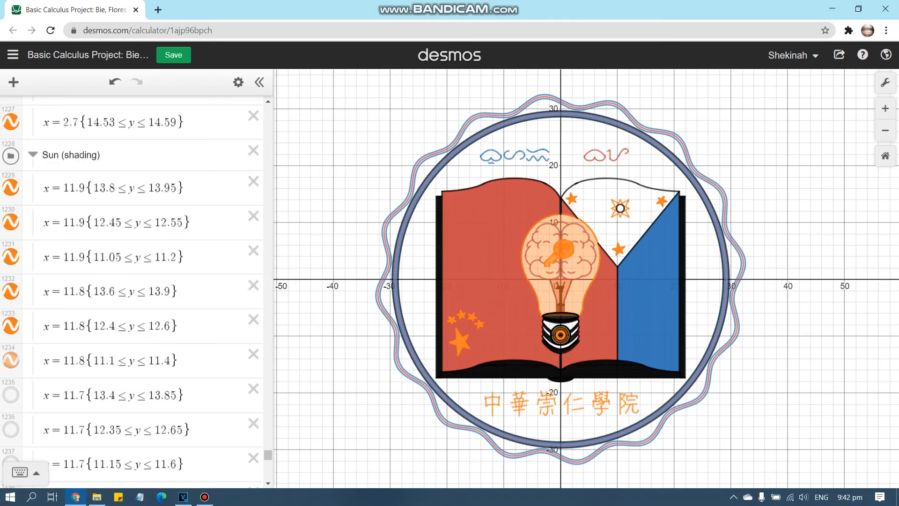
Step: Show the sun's shading lines from the lowest x = 11.8 segment, expression 1234, on through the x = 11.7 segments
click(10, 360)
scroll(10, 360, down, 4)
click(11, 160)
click(10, 193)
click(10, 229)
click(11, 263)
click(10, 297)
click(11, 333)
Step: Show the sun's following shading lines across its centre, through x = 9.7 in expression 1261
click(11, 175)
click(10, 210)
click(10, 245)
click(11, 280)
click(11, 314)
click(11, 348)
scroll(11, 348, down, 4)
click(10, 149)
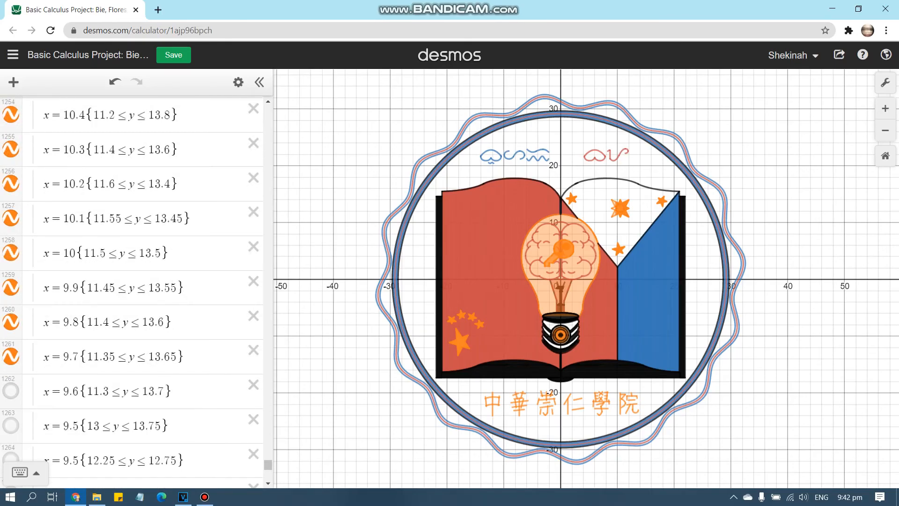
Step: Show the sun's remaining shading lines, from x = 9.6 in expression 1262 to the last x = 9.1 segment
scroll(10, 356, down, 5)
click(10, 157)
click(11, 191)
click(10, 226)
click(10, 260)
scroll(10, 281, down, 5)
click(11, 116)
click(10, 150)
click(10, 219)
click(11, 255)
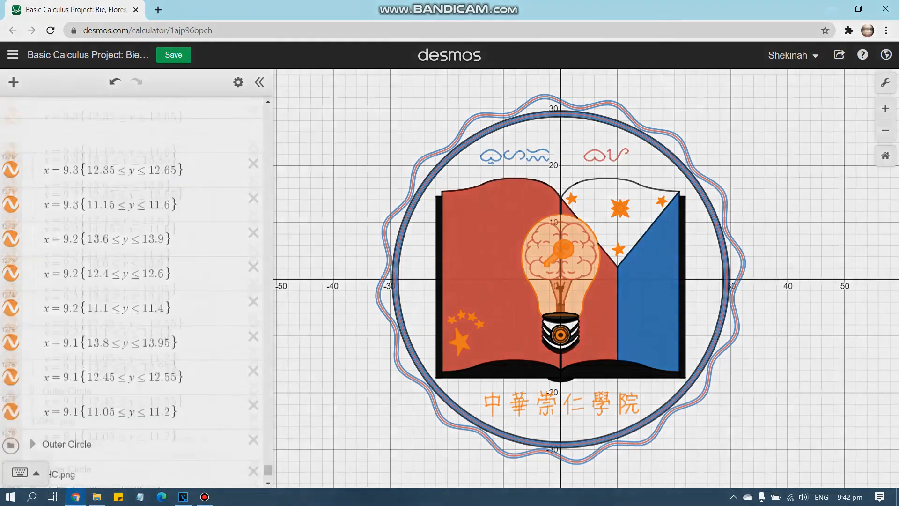